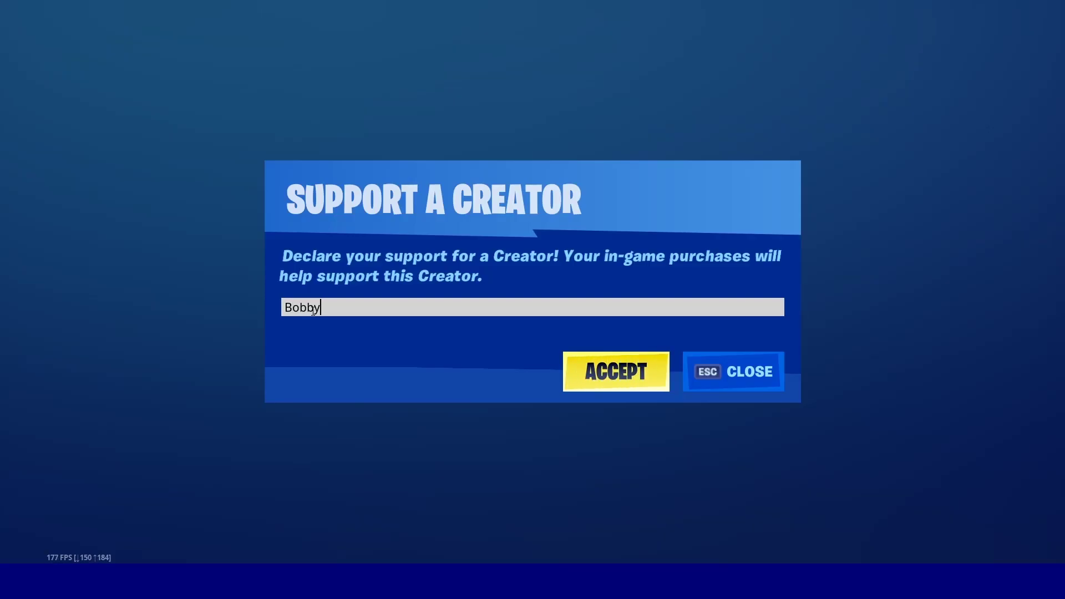
# - Enter the creator code in the Support a Creator field and accept it
pyautogui.write('FN')
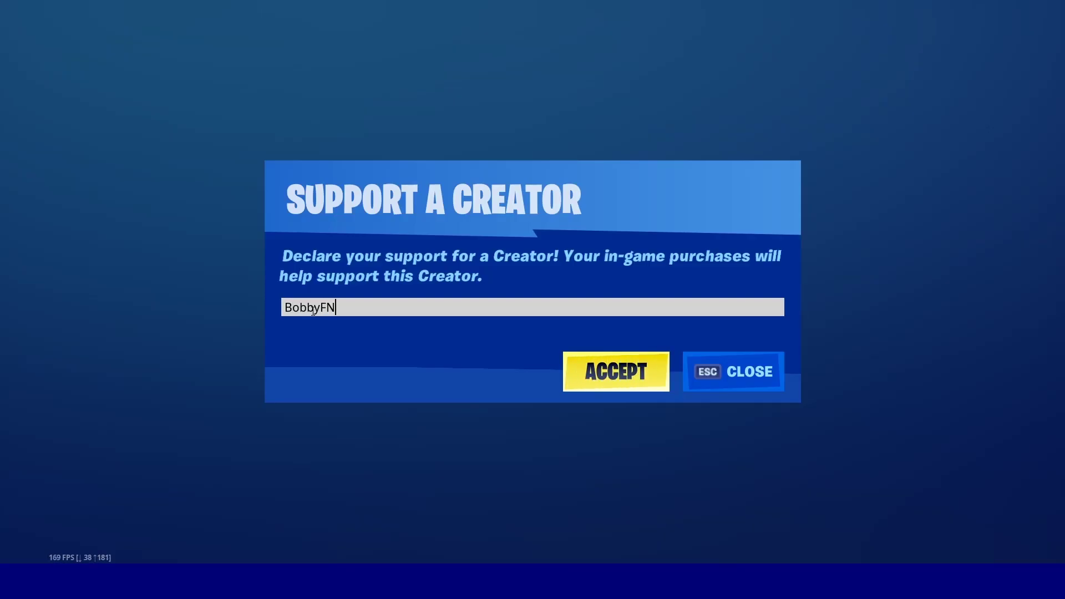
pyautogui.click(639, 389)
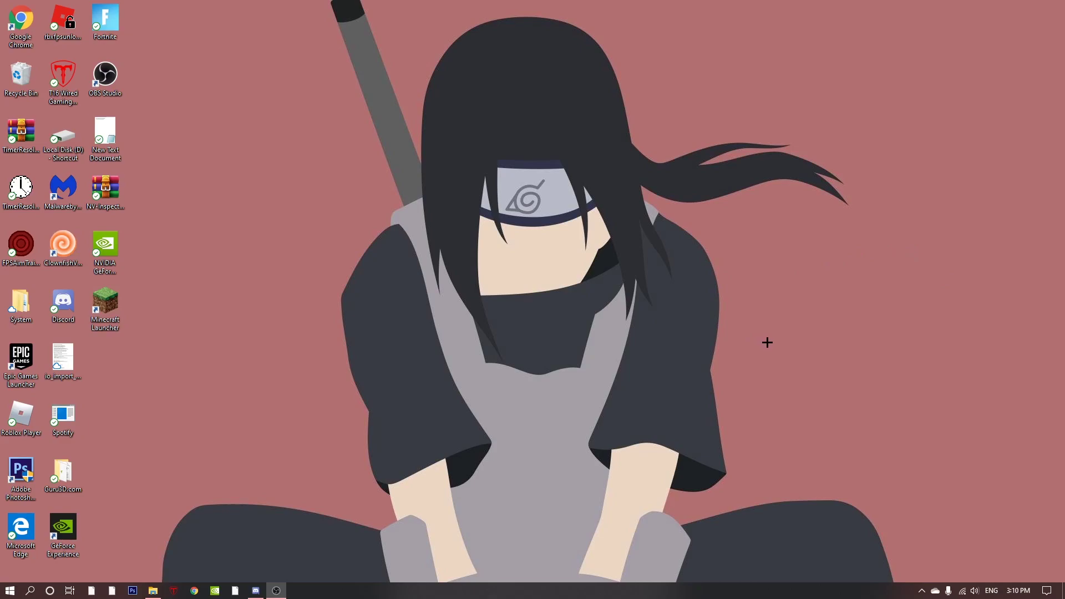
# - Open %localappdata% from Run and browse to FortniteGame\Saved\Config\WindowsClient
pyautogui.press('super+r')
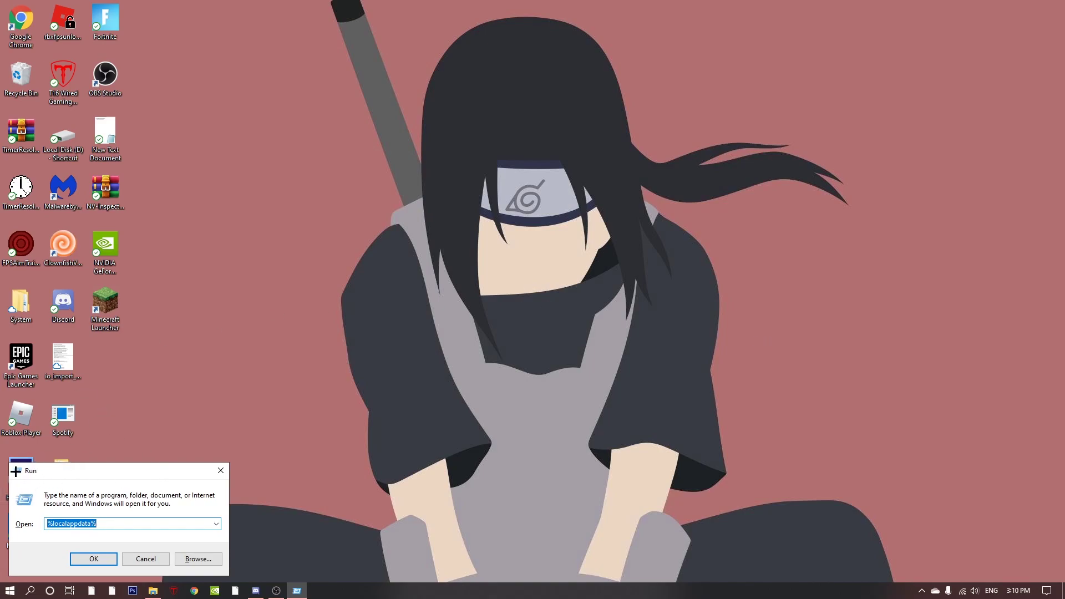
pyautogui.moveTo(118, 523)
pyautogui.mouseDown()
pyautogui.moveTo(48, 525)
pyautogui.moveTo(107, 525)
pyautogui.mouseUp()
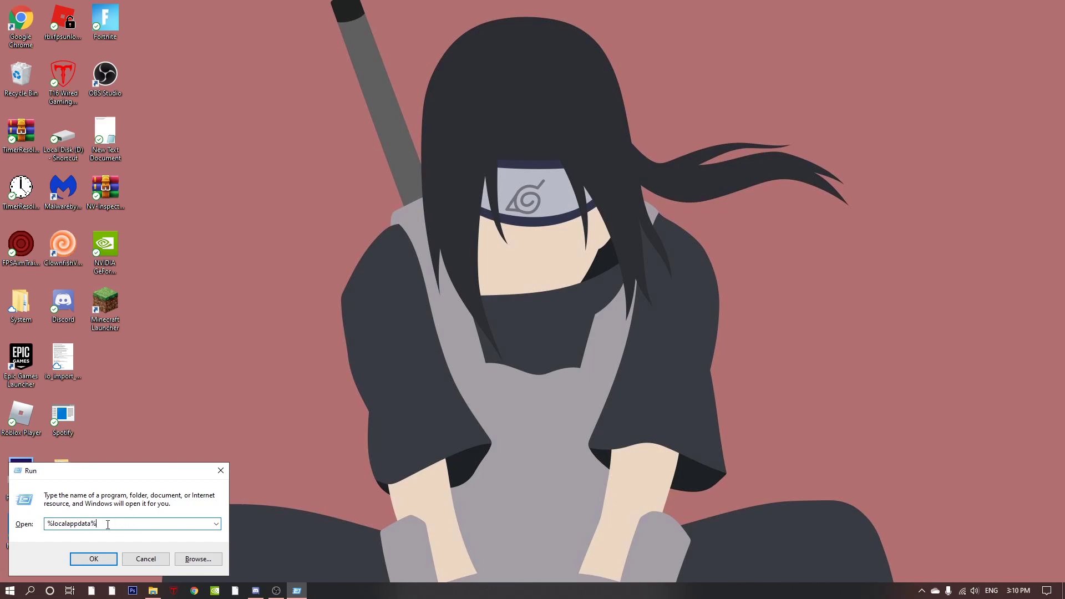
pyautogui.click(93, 560)
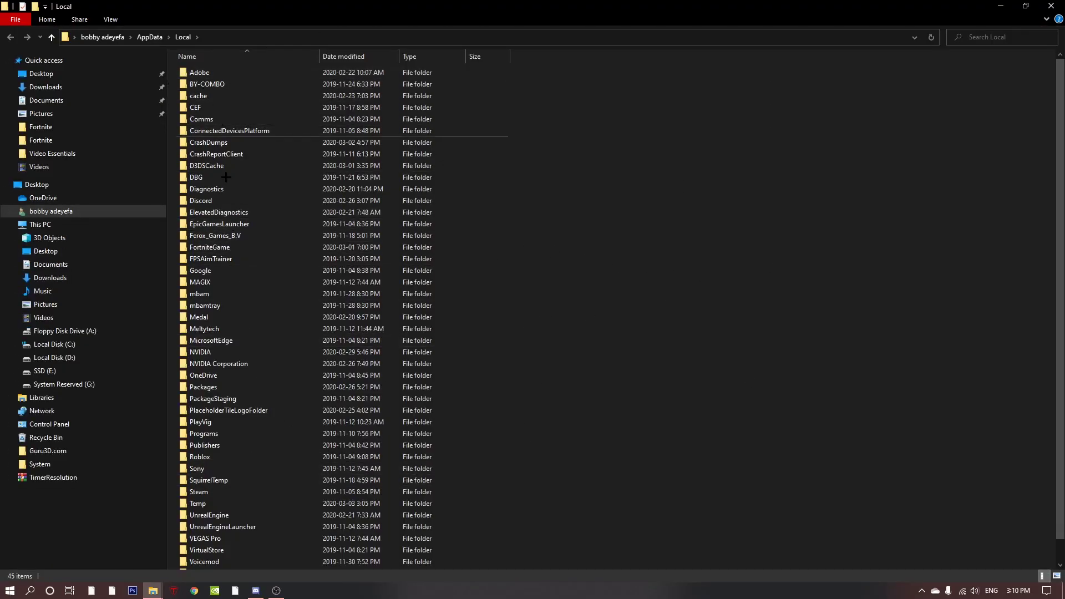
pyautogui.doubleClick(217, 247)
pyautogui.doubleClick(237, 73)
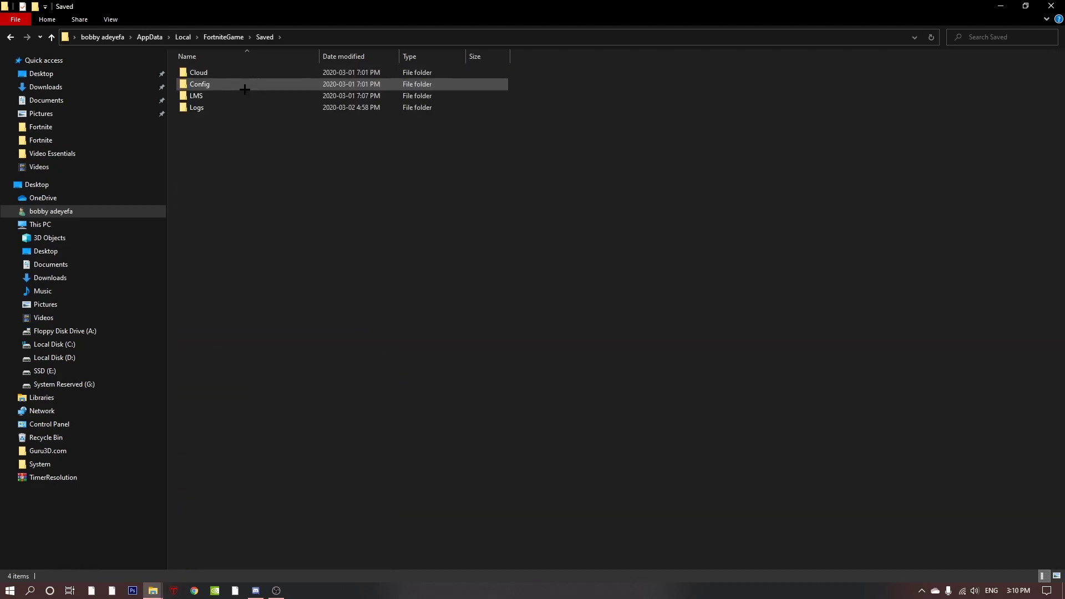
pyautogui.doubleClick(238, 84)
pyautogui.doubleClick(251, 84)
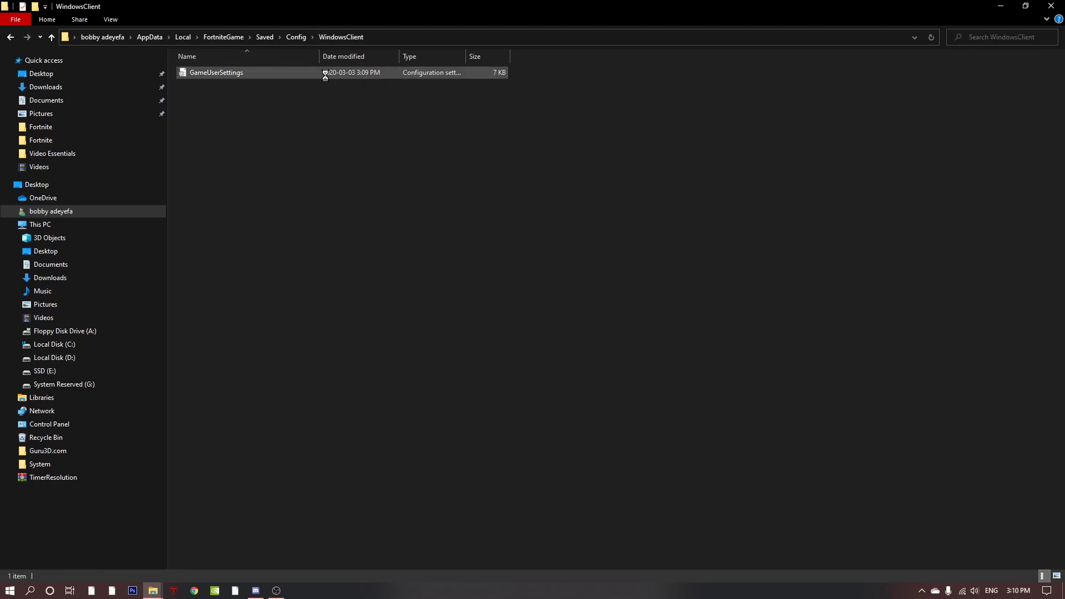
# - Check the GameUserSettings file's properties and close them without changes
pyautogui.rightClick(278, 74)
pyautogui.click(222, 74)
pyautogui.rightClick(225, 74)
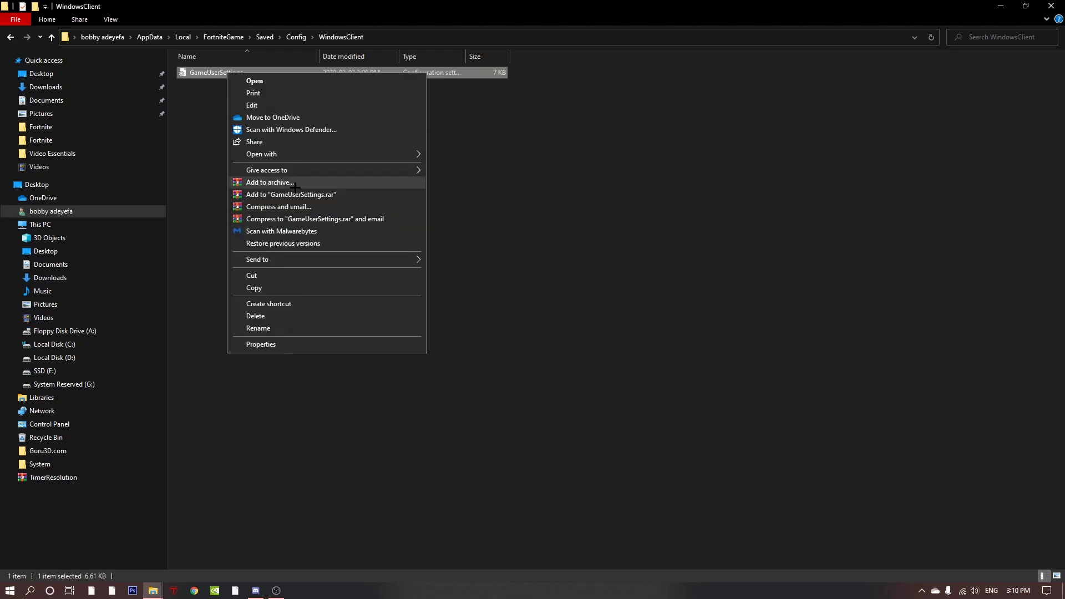
pyautogui.click(292, 344)
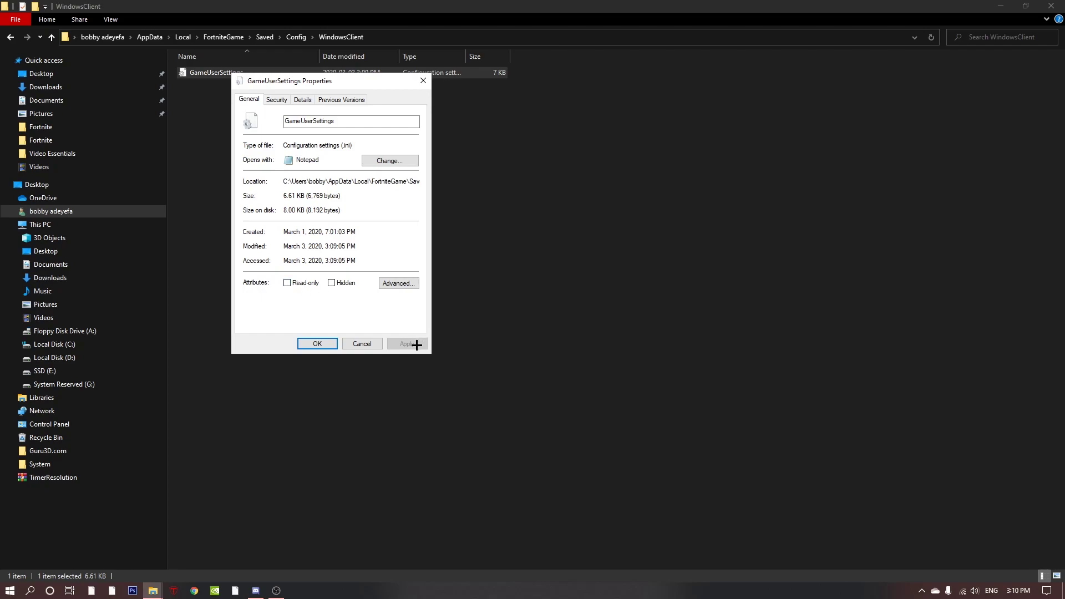
pyautogui.click(327, 344)
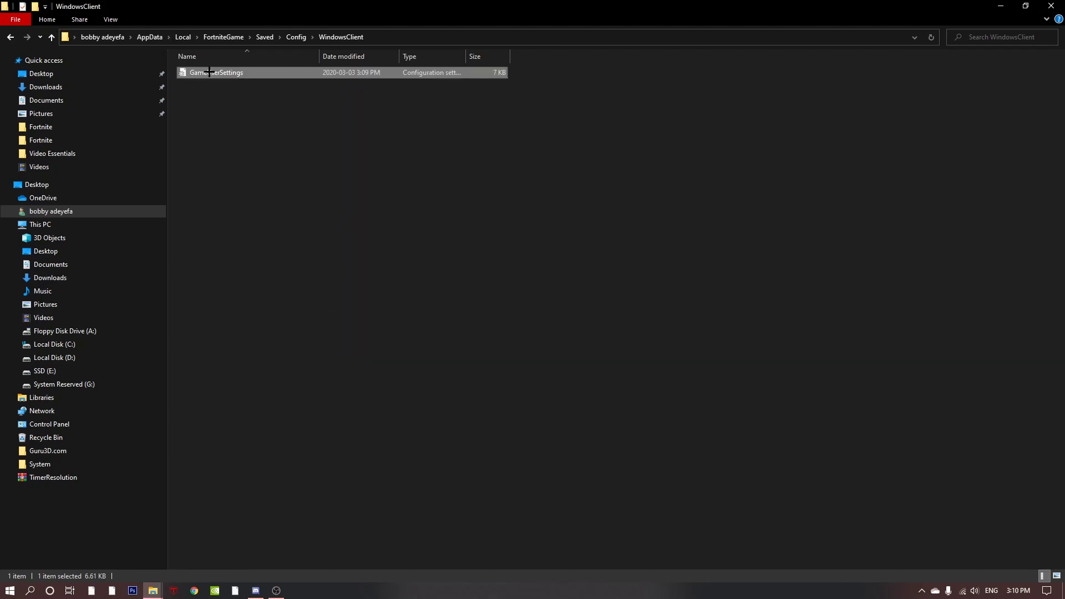
# - Open GameUserSettings in Notepad, change sg.ShadingQuality=3 to 0, and save it
pyautogui.doubleClick(241, 72)
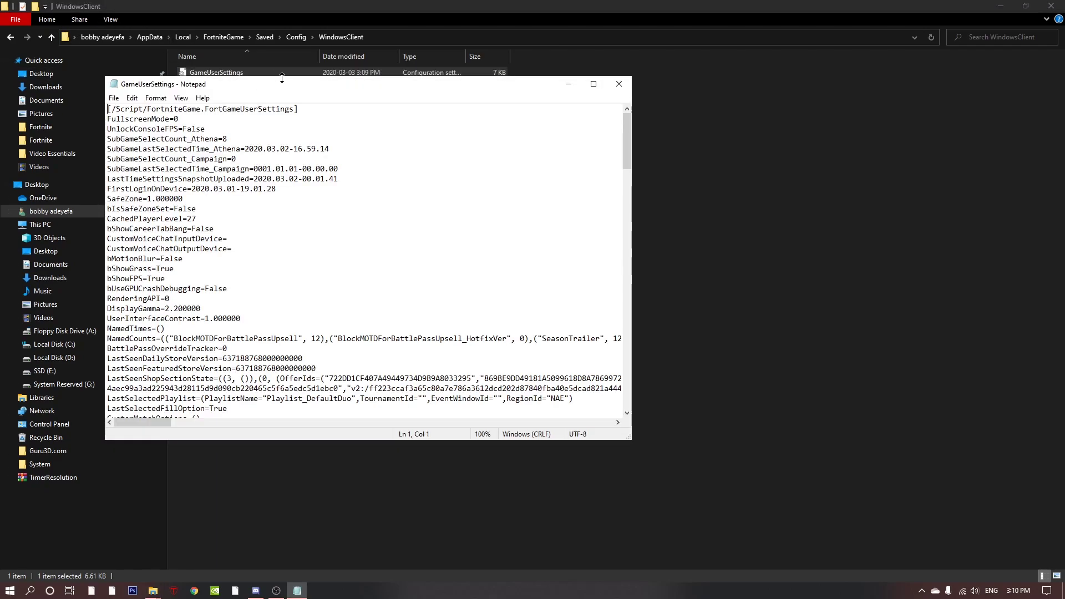
pyautogui.scroll(-20, 238, 190)
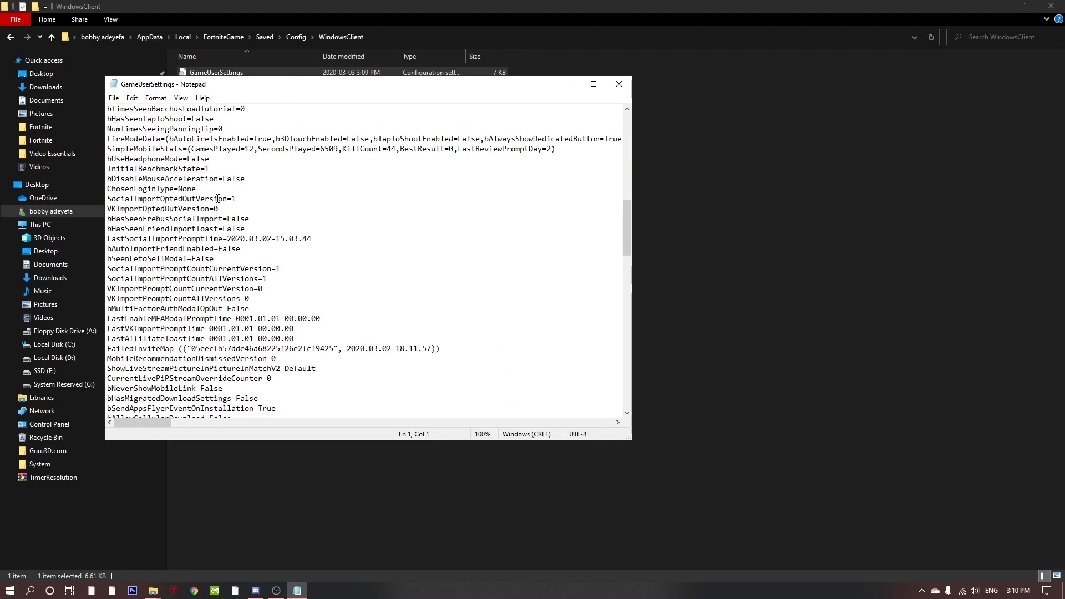
pyautogui.scroll(-7, 215, 200)
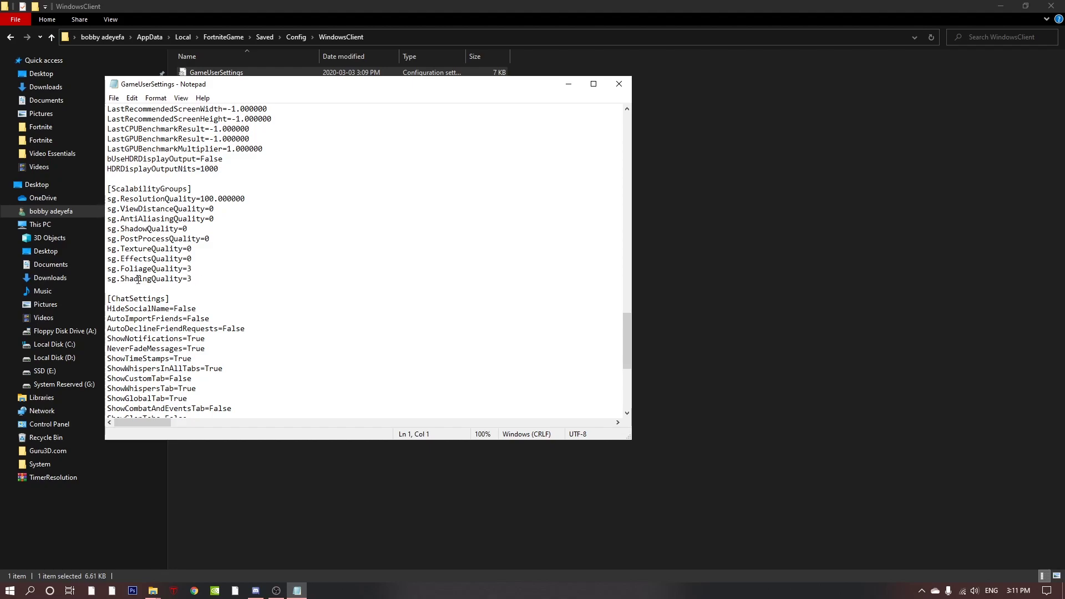
pyautogui.click(193, 278)
pyautogui.press('BackSpace')
pyautogui.write('0')
pyautogui.click(115, 98)
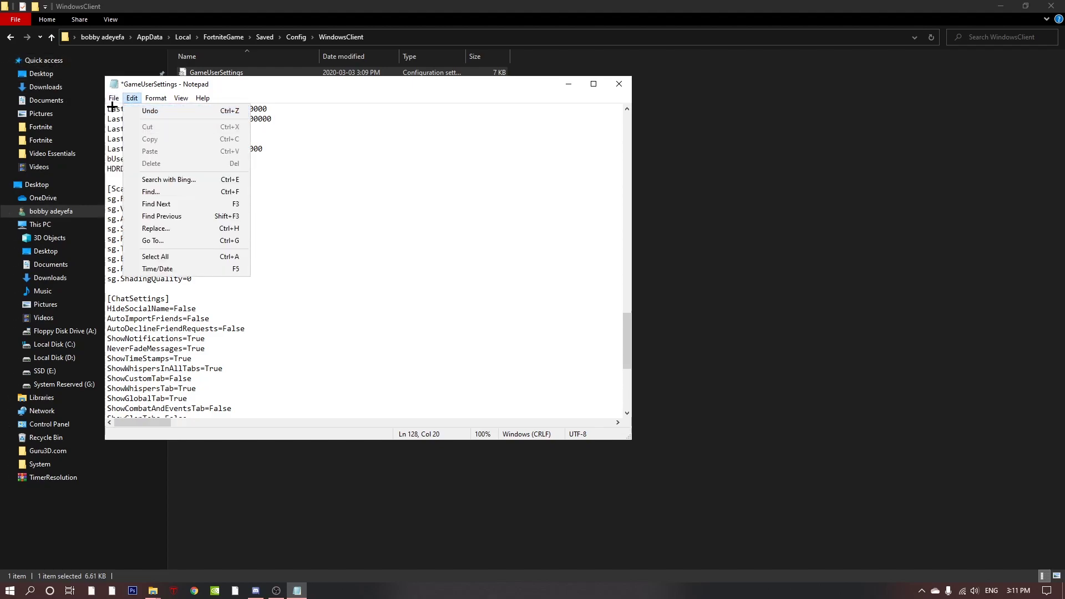
pyautogui.click(128, 148)
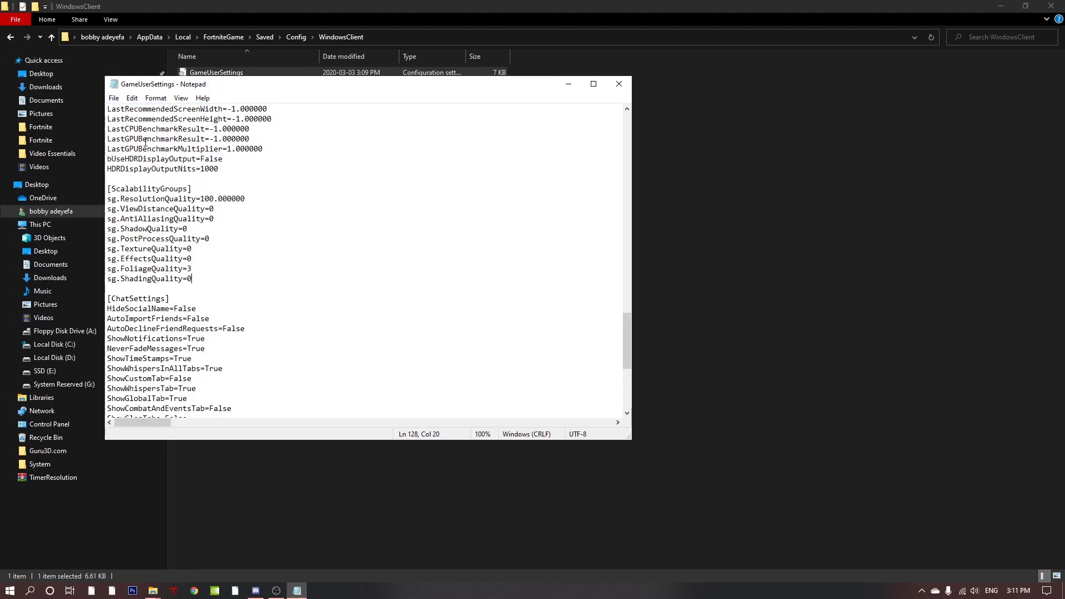
# - Close Notepad, make GameUserSettings Read-only with Apply and OK, then close Explorer
pyautogui.click(620, 84)
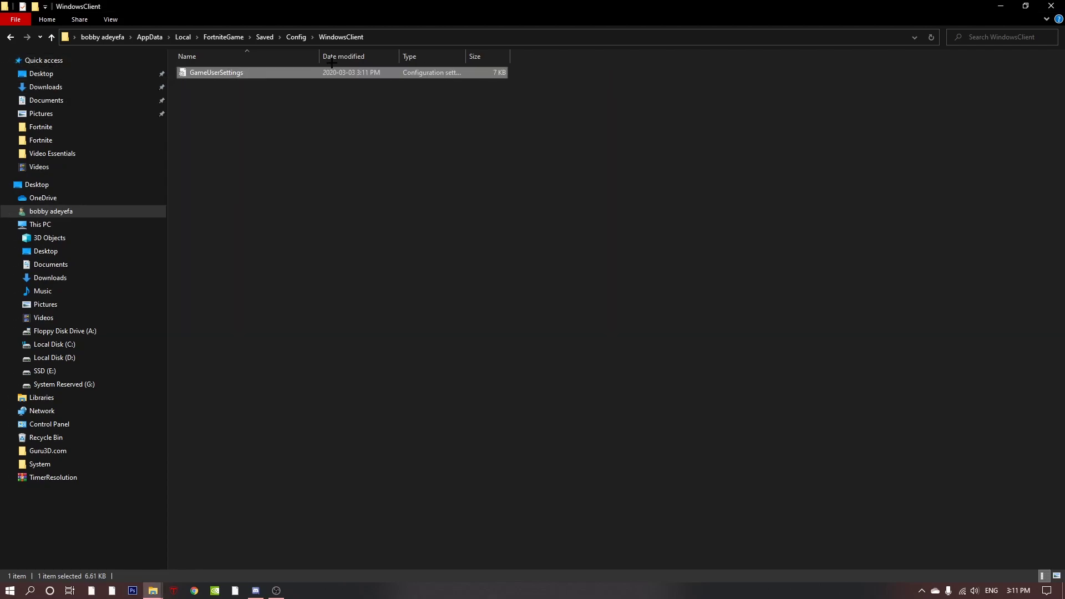
pyautogui.rightClick(230, 74)
pyautogui.click(265, 344)
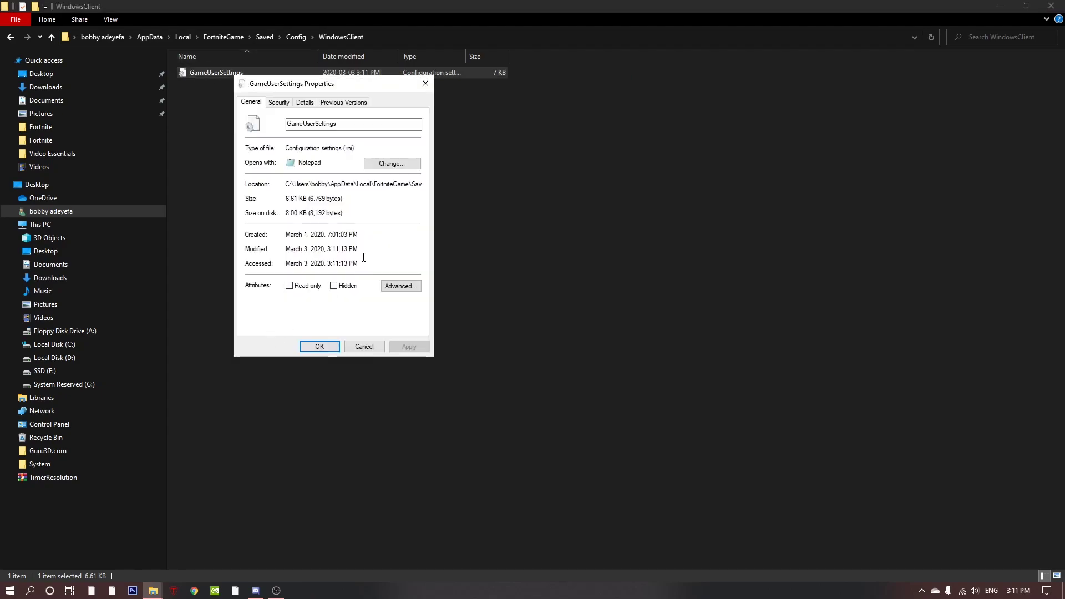
pyautogui.click(289, 286)
pyautogui.click(409, 346)
pyautogui.click(322, 346)
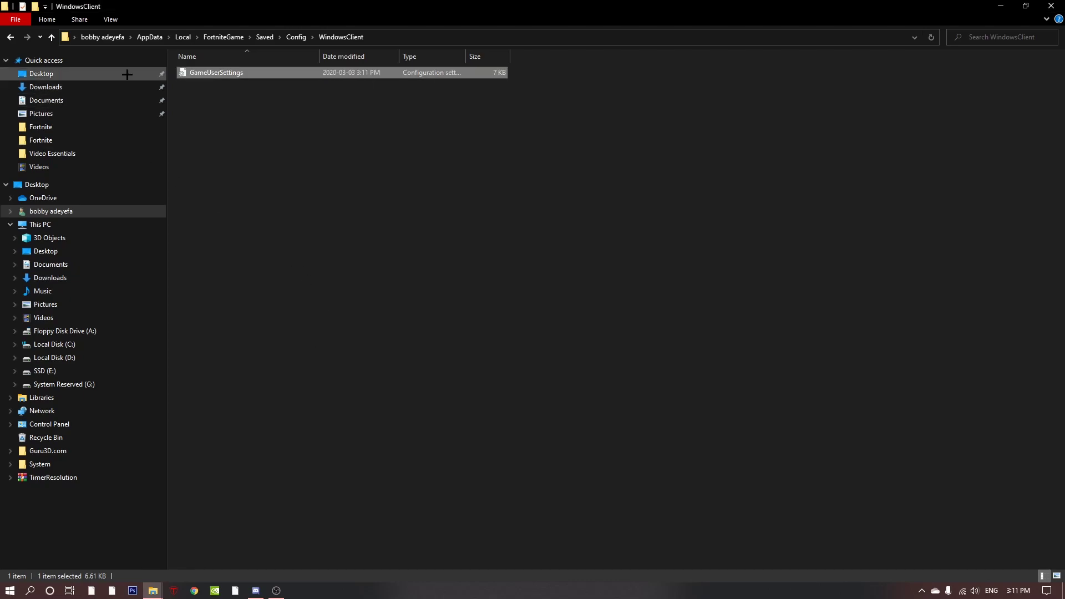
pyautogui.click(1050, 5)
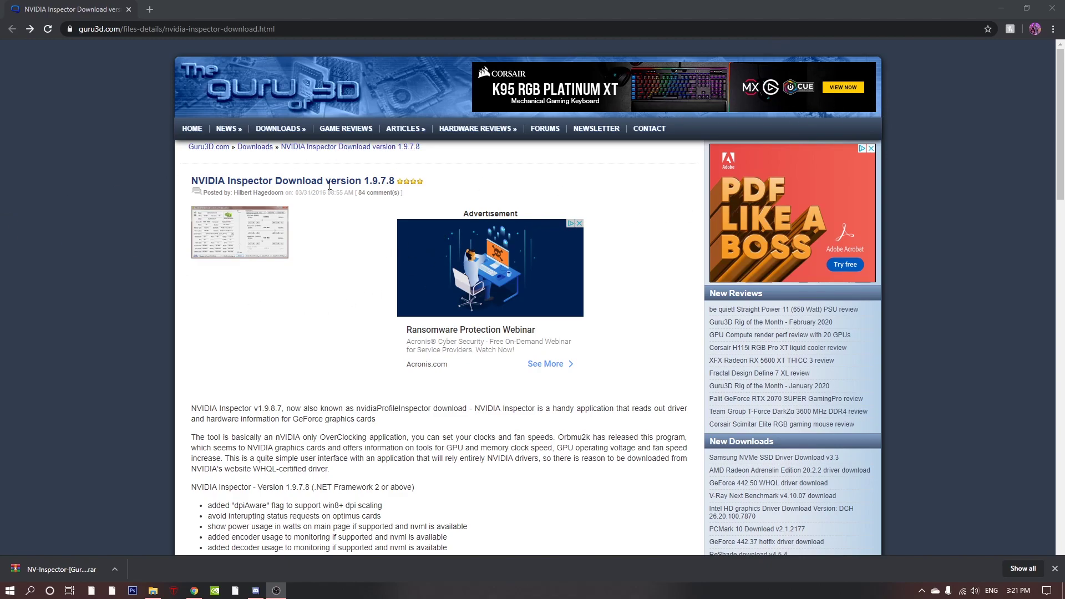
# - Scroll the Guru3D page to Download Locations and show the downloaded rar's actions
pyautogui.scroll(-5, 291, 165)
pyautogui.scroll(-12, 292, 164)
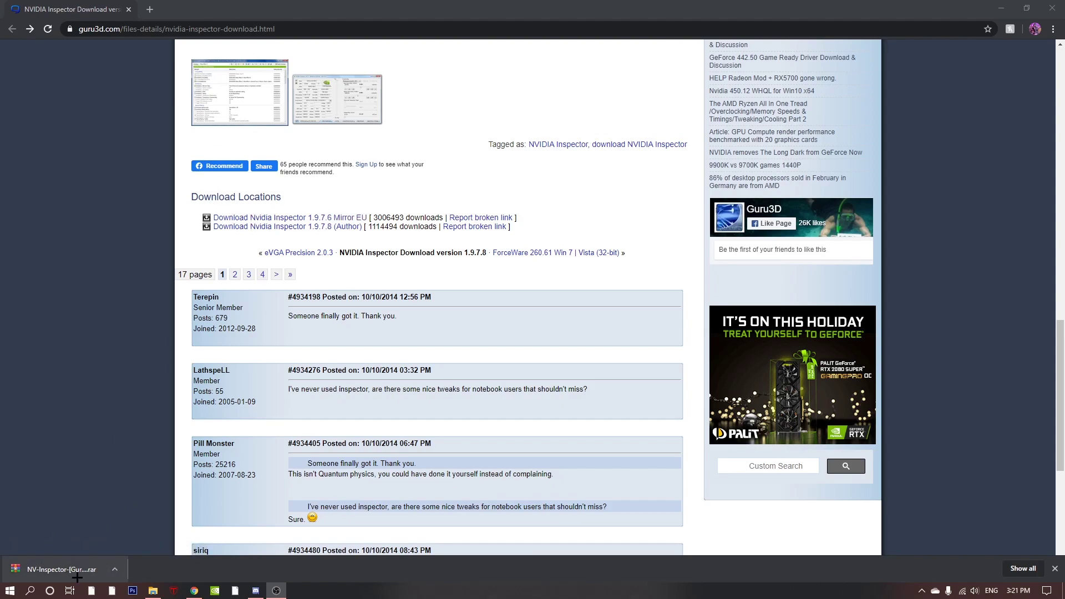
pyautogui.click(114, 570)
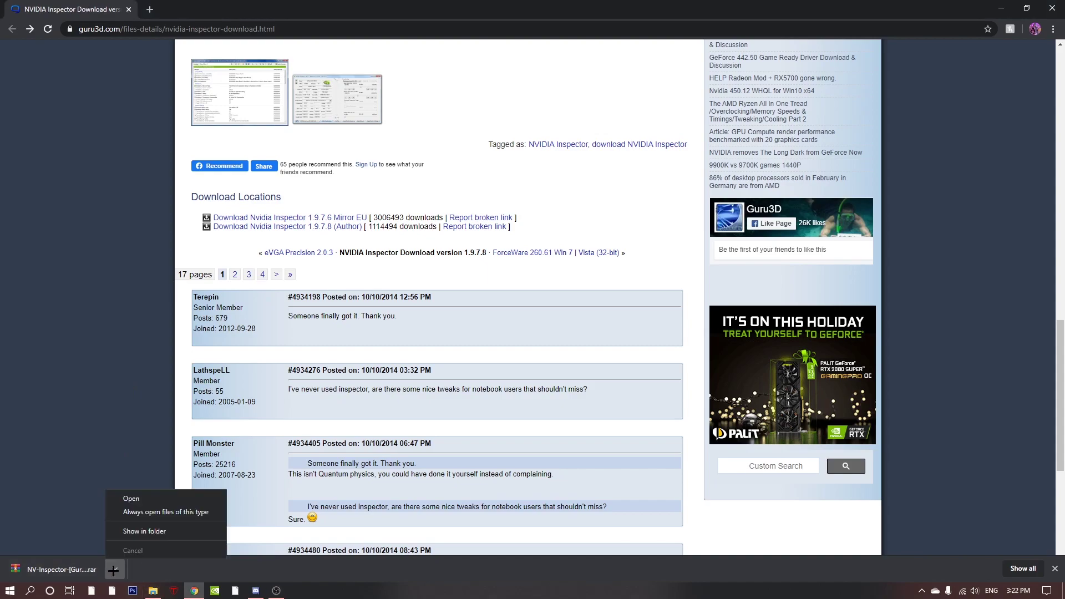
# - Open the NV-Inspector archive in WinRAR and dismiss the license reminder
pyautogui.click(139, 499)
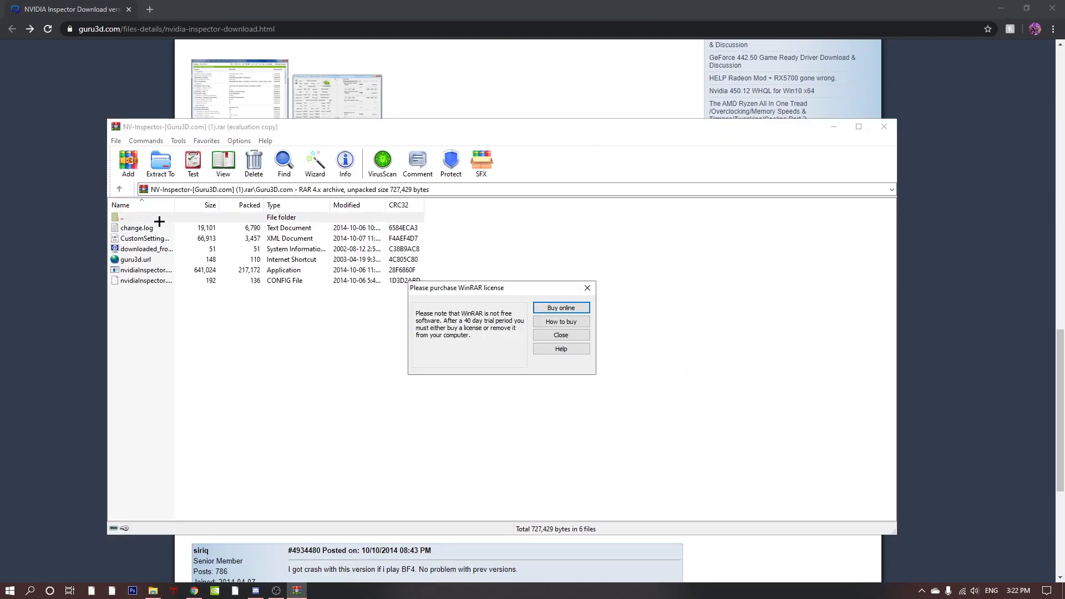
pyautogui.doubleClick(147, 270)
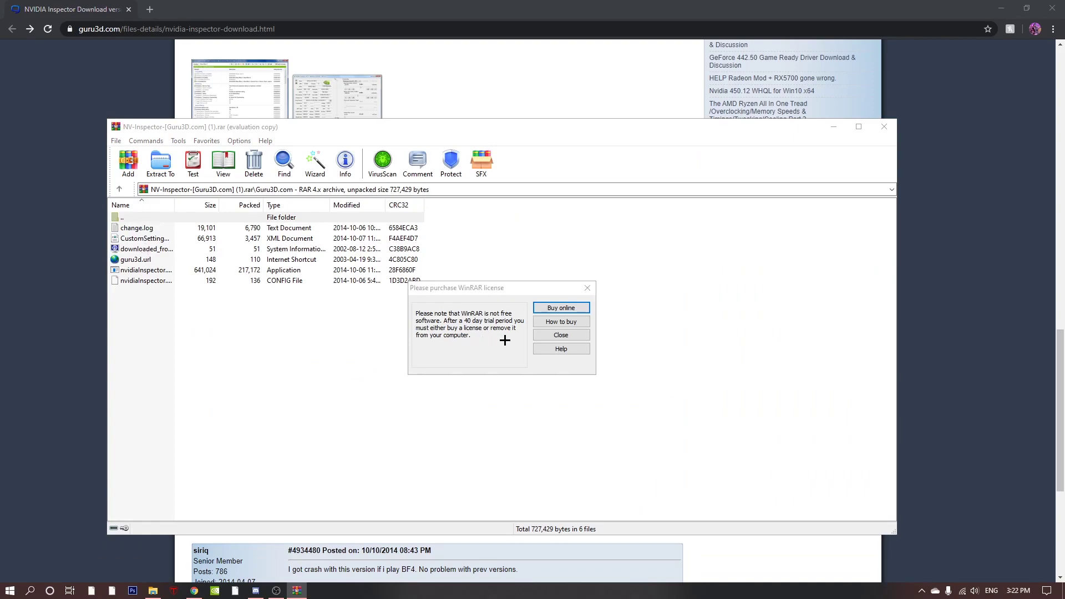
pyautogui.click(555, 336)
# - Extract nvidiaInspector.exe to the Desktop, replacing the old copy, then minimize Chrome and WinRAR
pyautogui.click(178, 271)
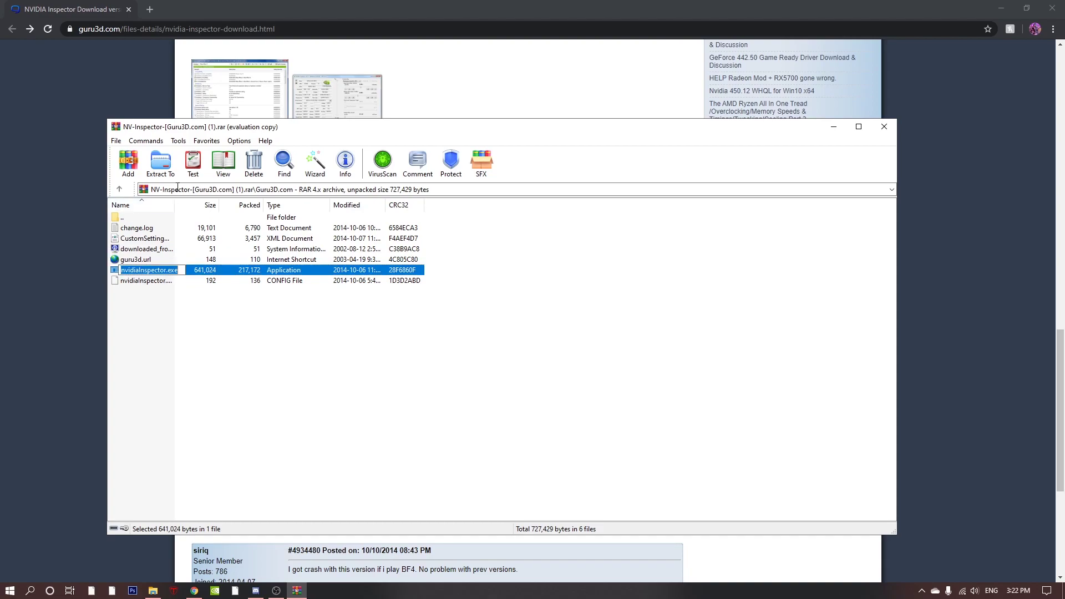
pyautogui.click(164, 166)
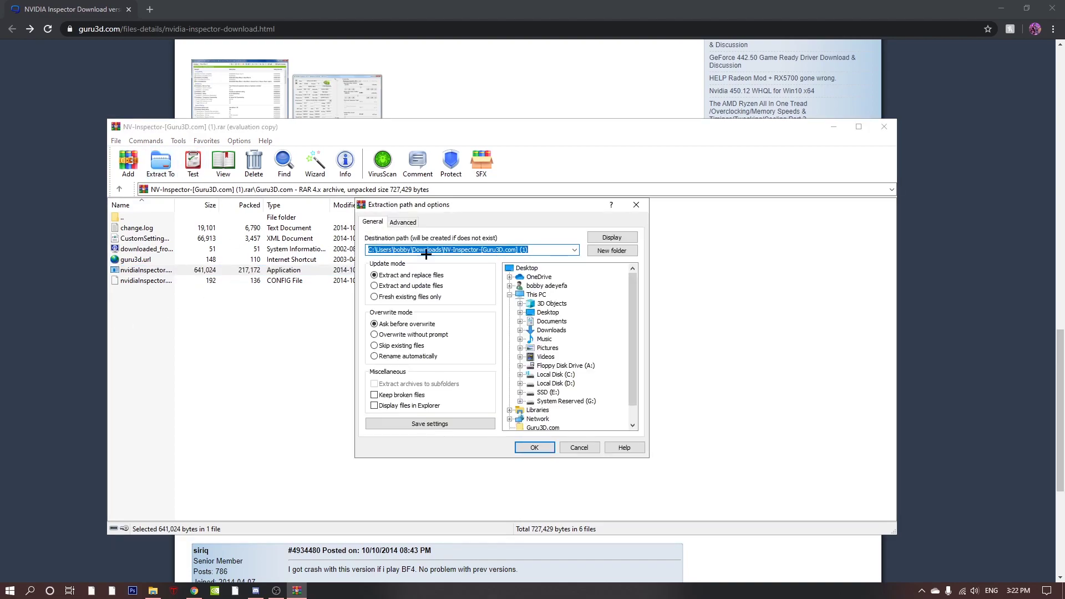
pyautogui.click(530, 268)
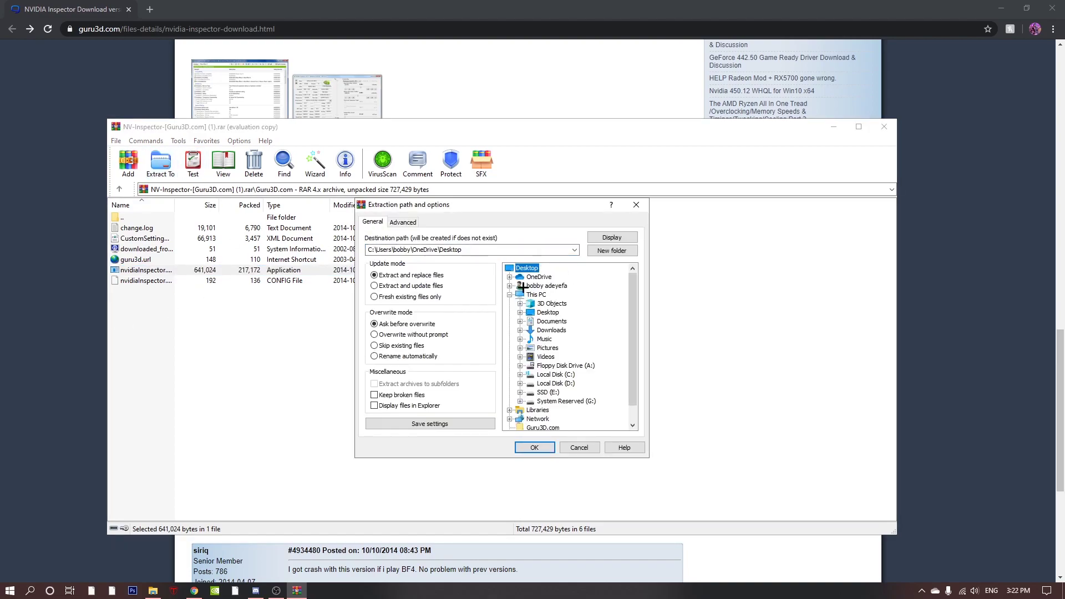
pyautogui.click(539, 448)
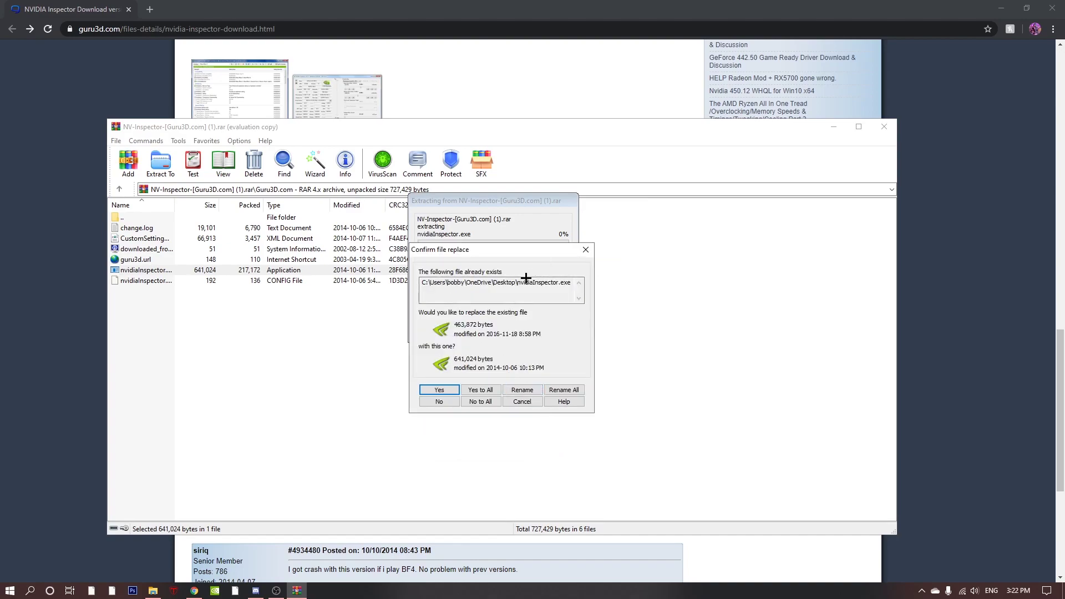
pyautogui.click(481, 388)
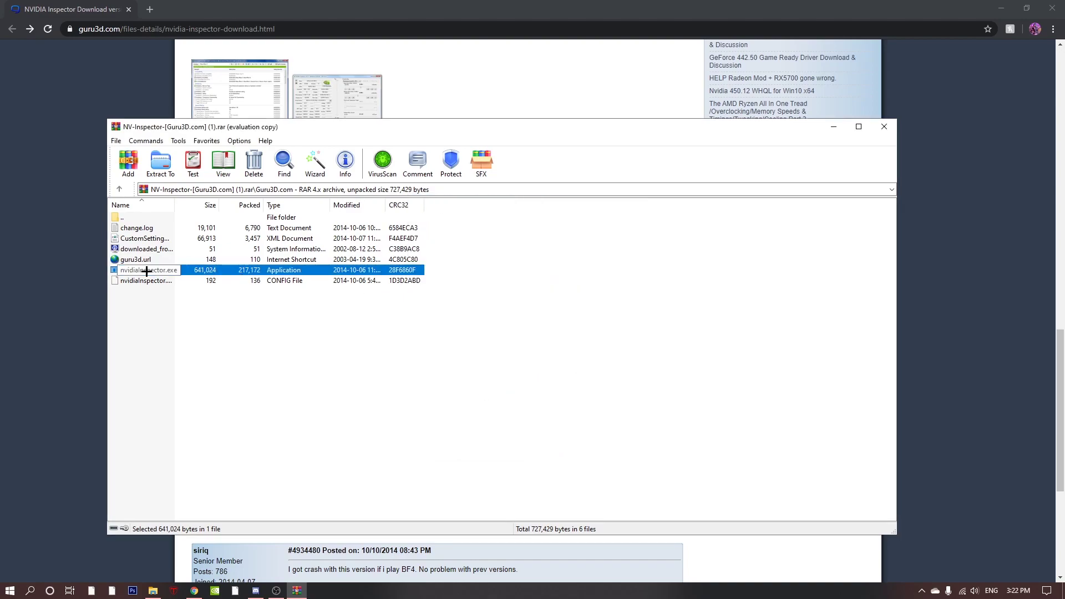
pyautogui.click(1002, 6)
pyautogui.click(837, 128)
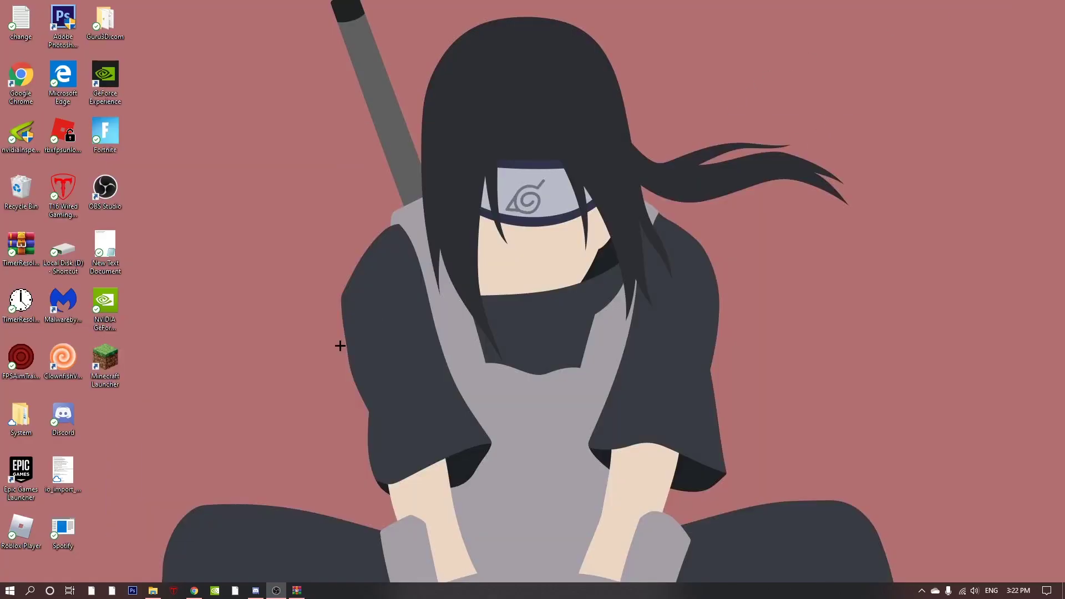
# - Open the Guru3D.com desktop folder and run nvidiaInspector
pyautogui.click(110, 37)
pyautogui.doubleClick(111, 37)
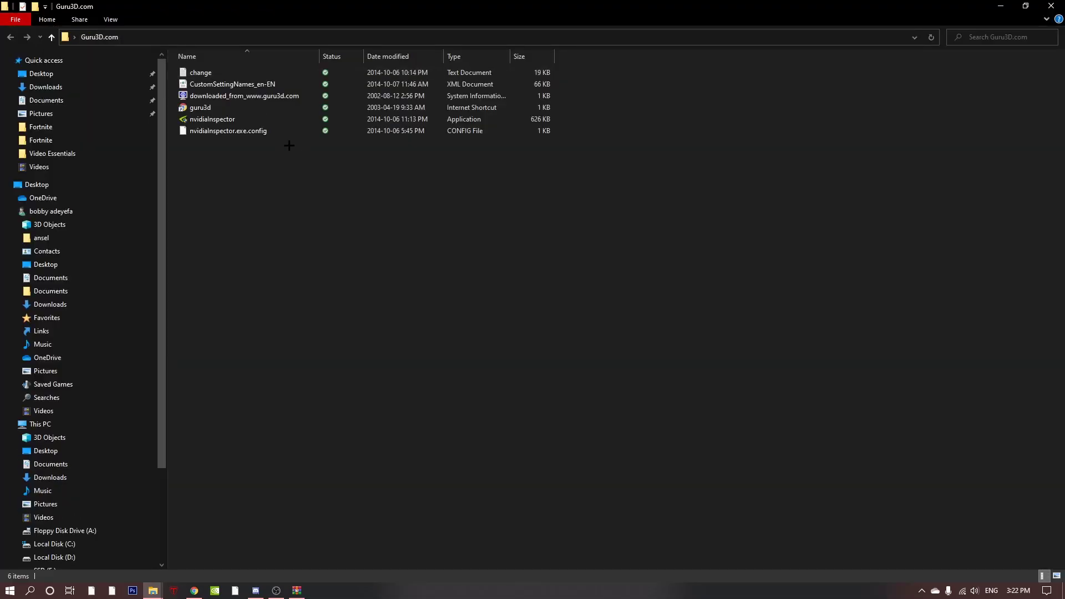
pyautogui.doubleClick(196, 121)
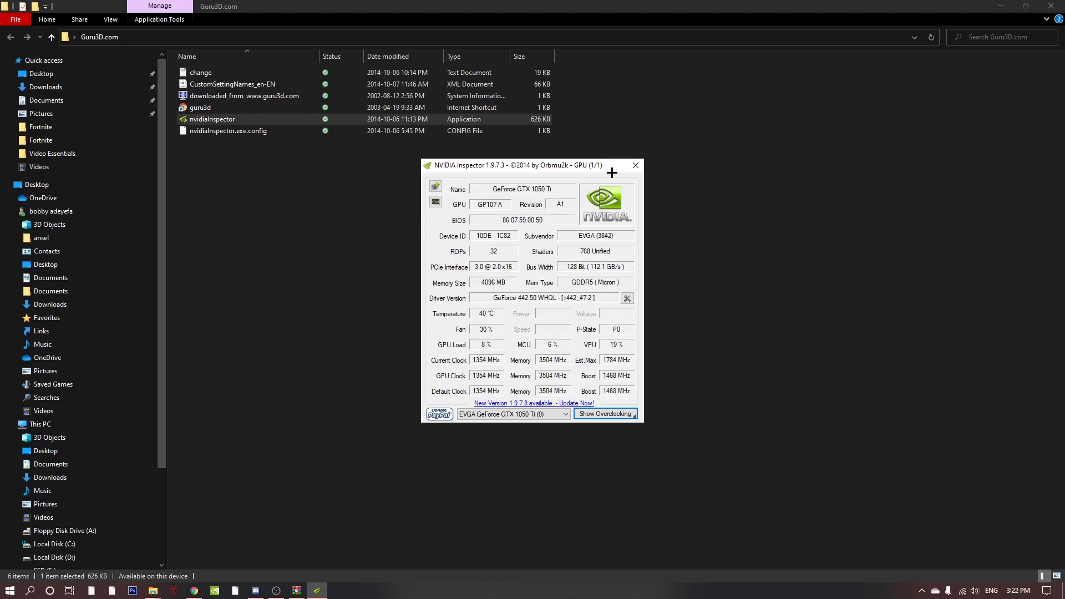
# - Move the GPU info window and open Profile Settings from the wrench beside Driver Version
pyautogui.moveTo(613, 173); pyautogui.dragTo(542, 229)
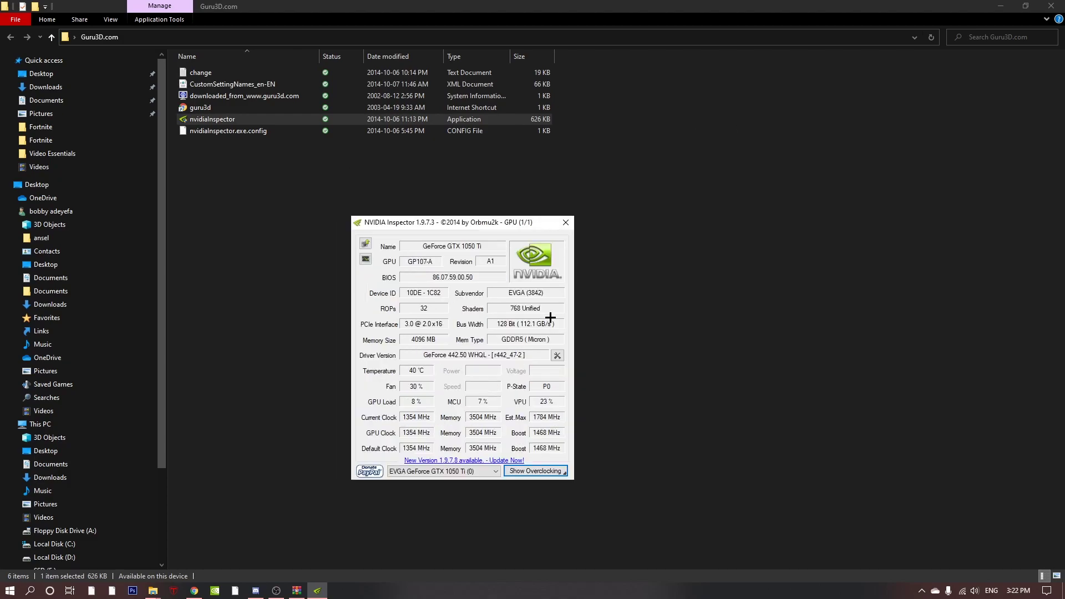
pyautogui.click(557, 356)
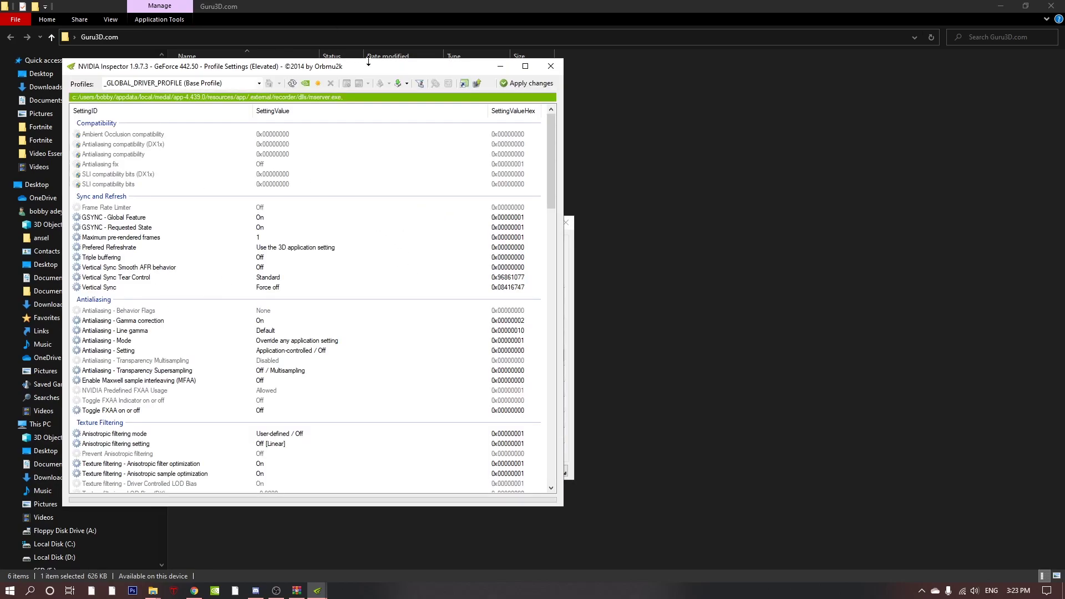
# - Load the Fortnite profile by entering 'Fortn' in the Profiles box
pyautogui.moveTo(402, 68); pyautogui.dragTo(602, 68)
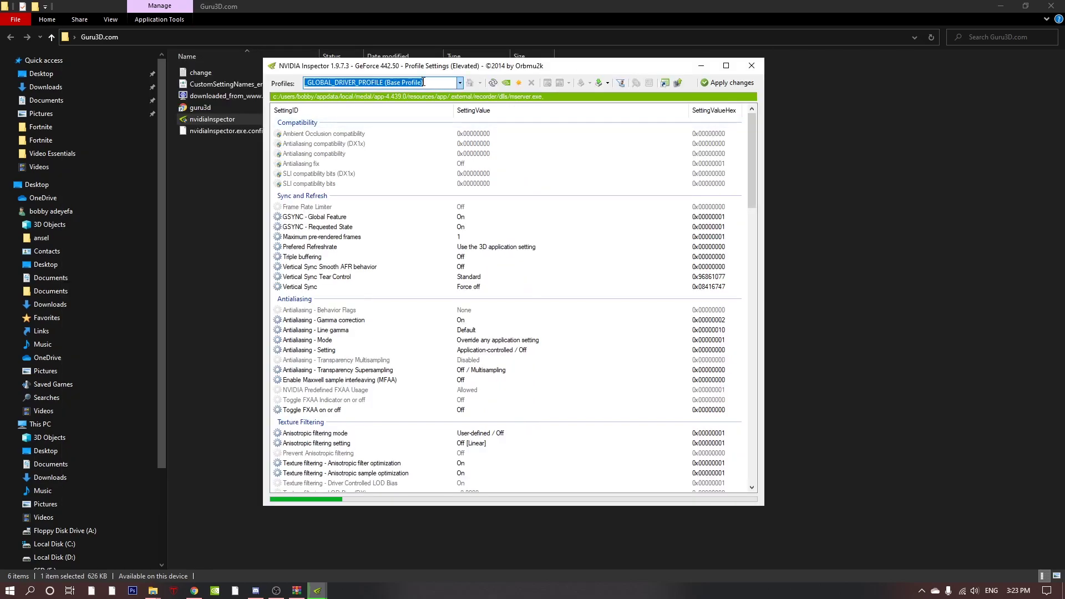
pyautogui.write('Fort')
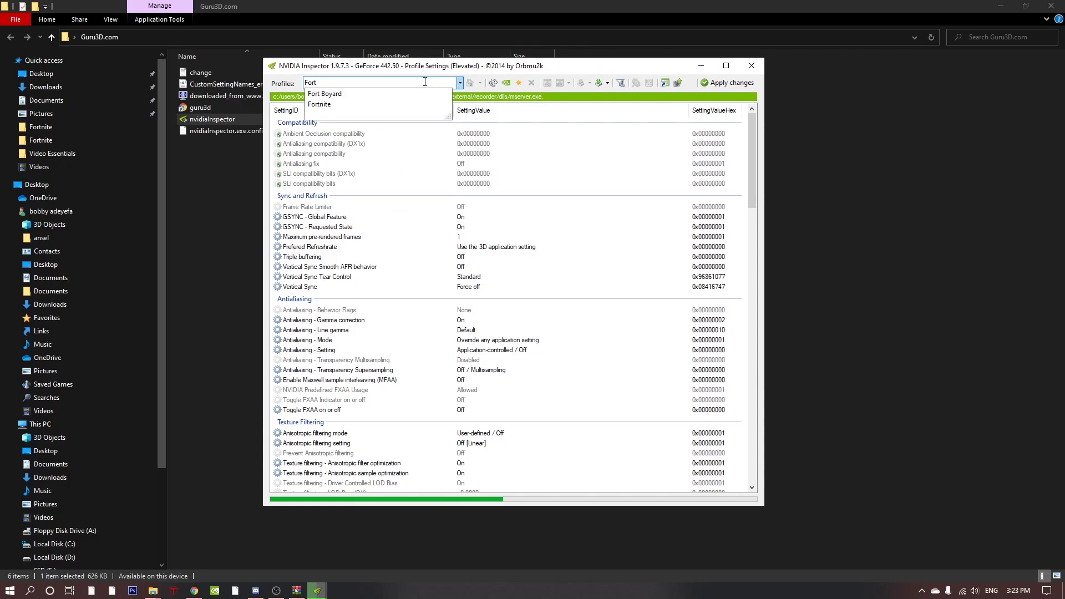
pyautogui.write('ni')
pyautogui.press('Return')
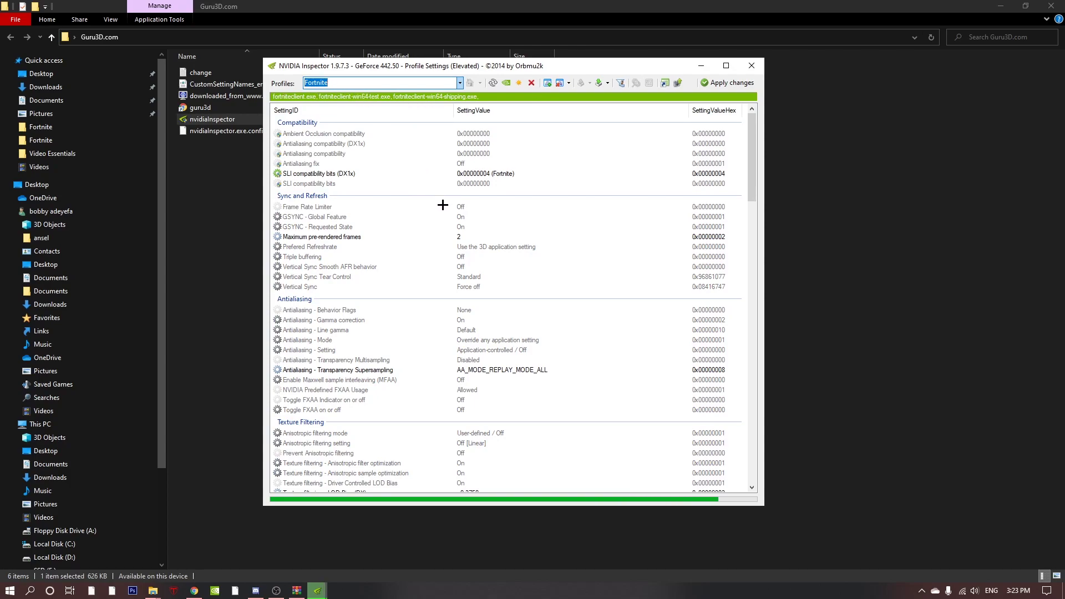
pyautogui.scroll(-1, 360, 216)
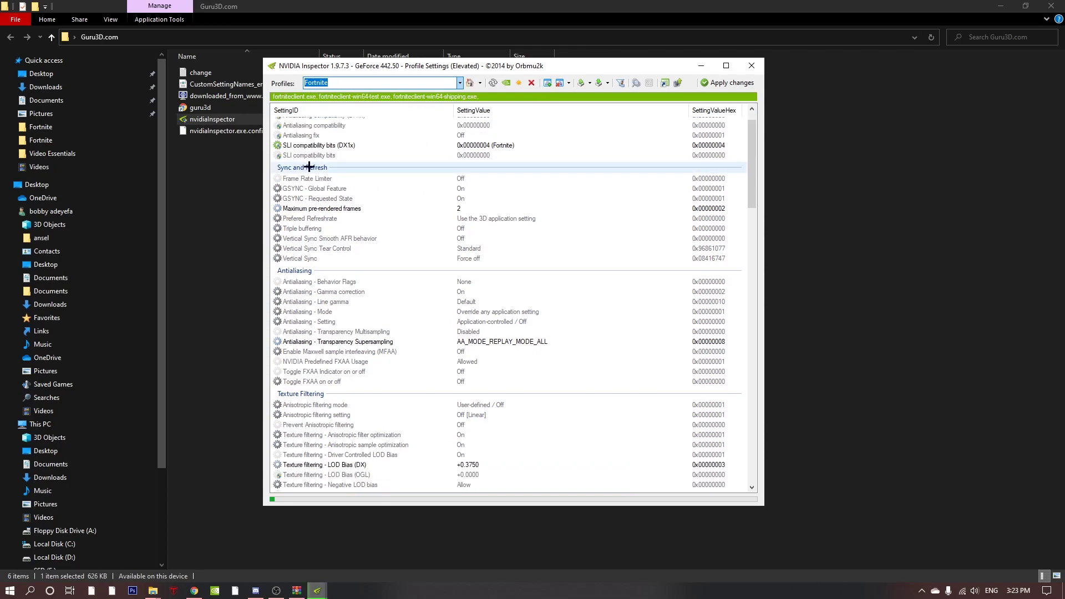
# - Set Maximum pre-rendered frames to 2
pyautogui.click(312, 209)
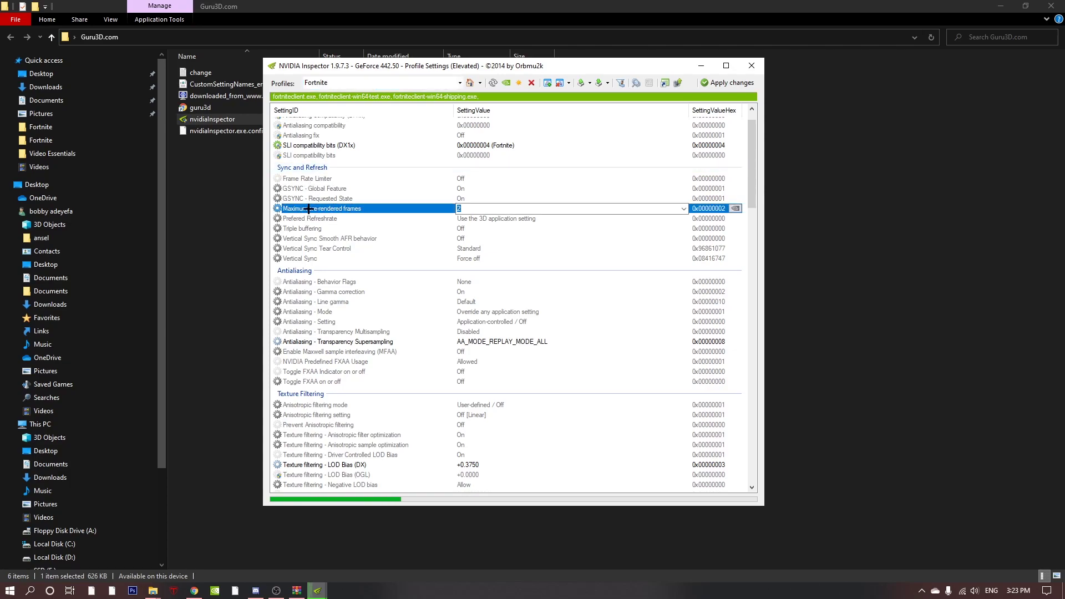
pyautogui.click(684, 209)
pyautogui.click(637, 230)
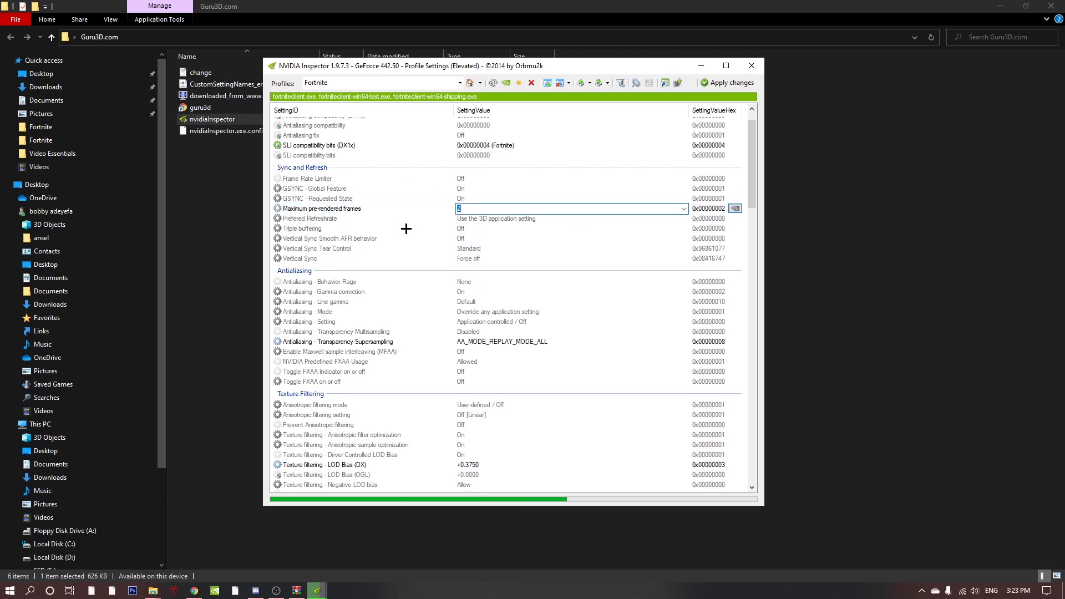
pyautogui.scroll(-1, 425, 218)
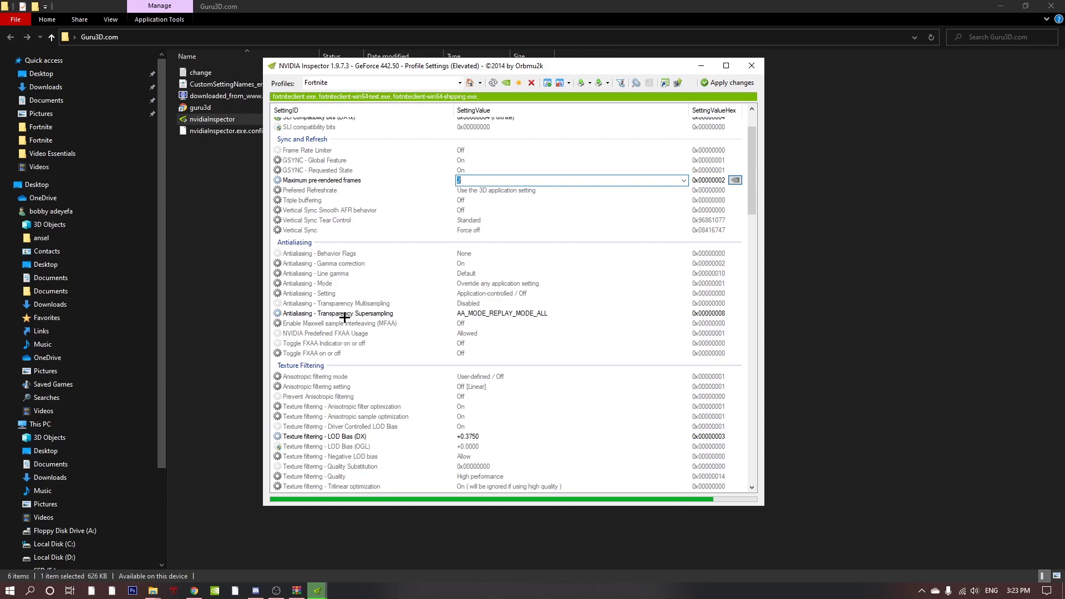
# - Set Transparency Supersampling to AA_MODE_REPLAY_MODE_ALL
pyautogui.click(456, 313)
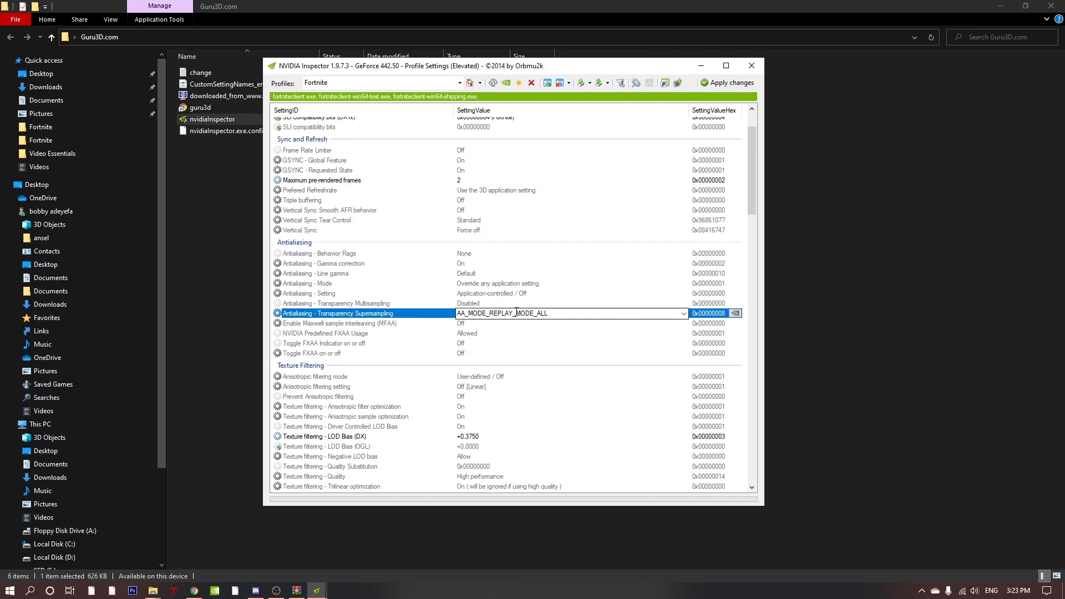
pyautogui.click(684, 313)
pyautogui.click(685, 313)
pyautogui.scroll(-1, 461, 349)
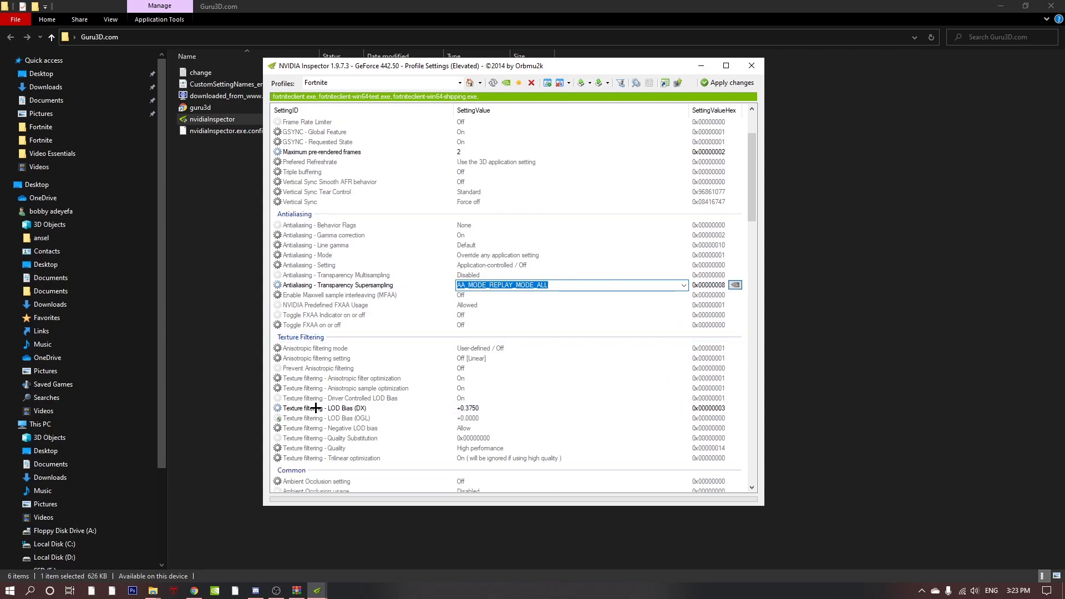
# - Set Fortnite's Texture filtering - LOD Bias (DX) to +0.3750 and apply the profile changes
pyautogui.click(454, 411)
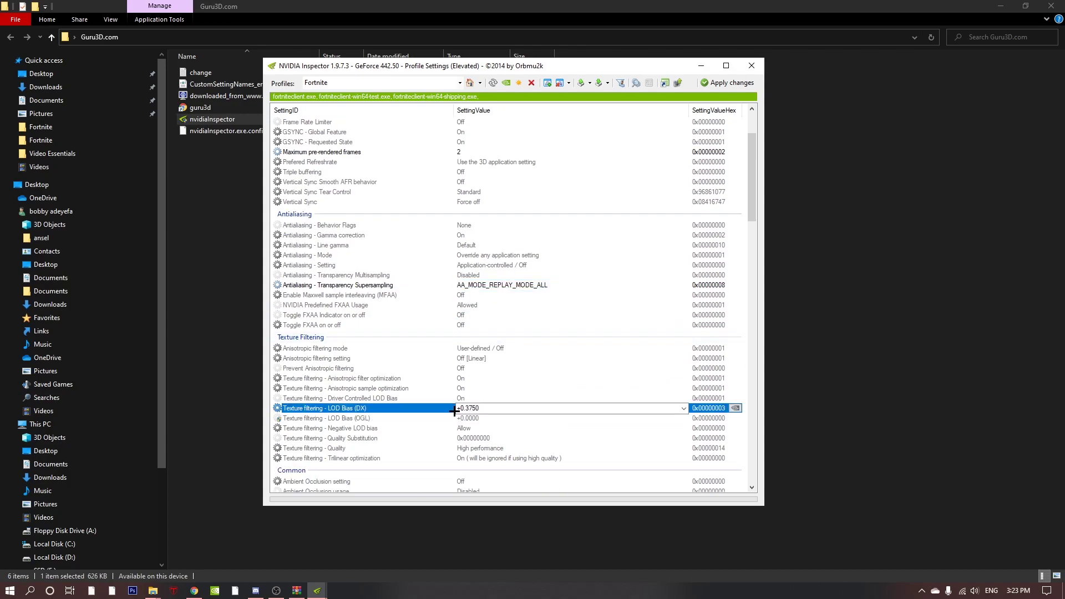
pyautogui.click(686, 409)
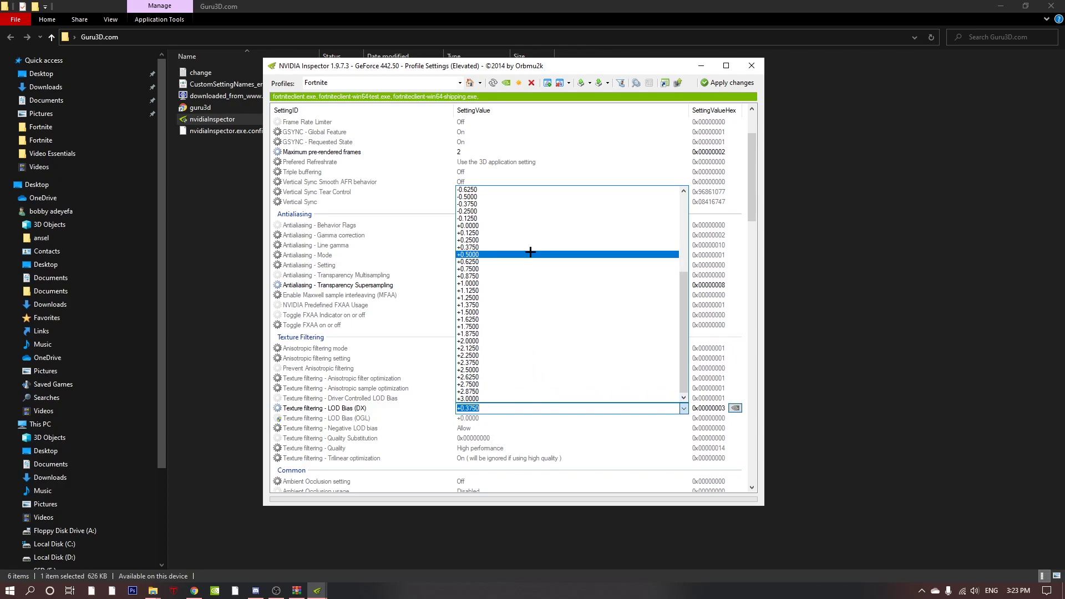
pyautogui.scroll(4, 554, 250)
pyautogui.scroll(-1, 566, 416)
pyautogui.scroll(-4, 494, 373)
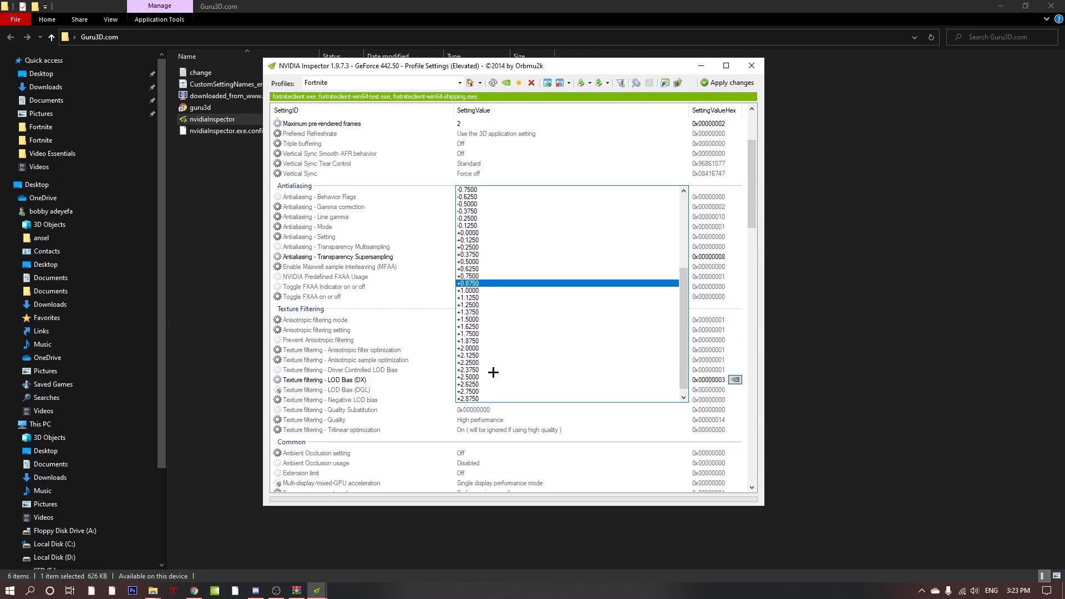
pyautogui.click(467, 255)
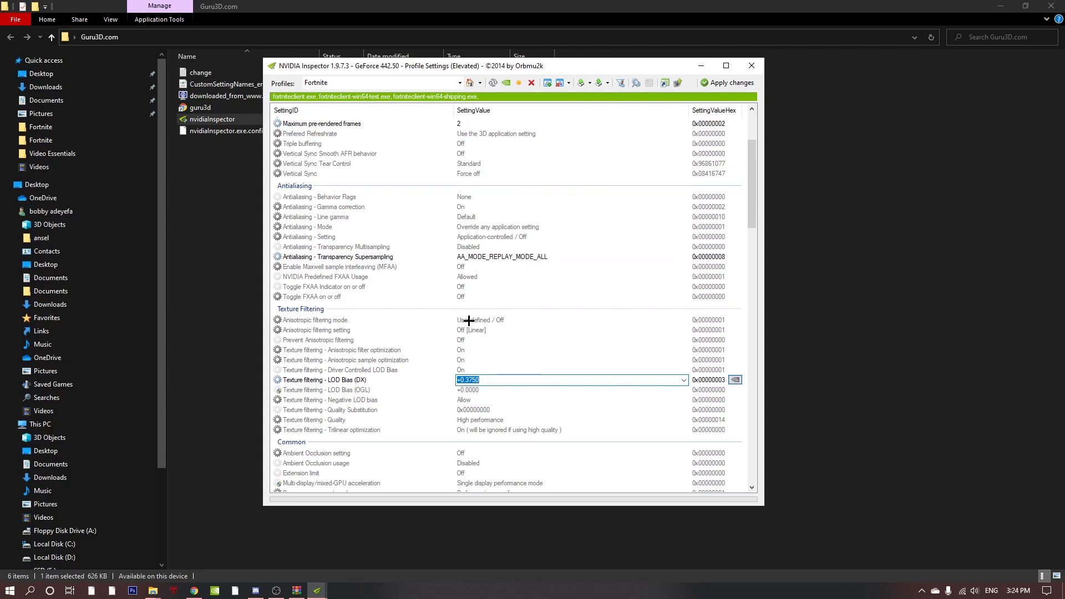
pyautogui.scroll(-10, 471, 311)
pyautogui.scroll(10, 493, 307)
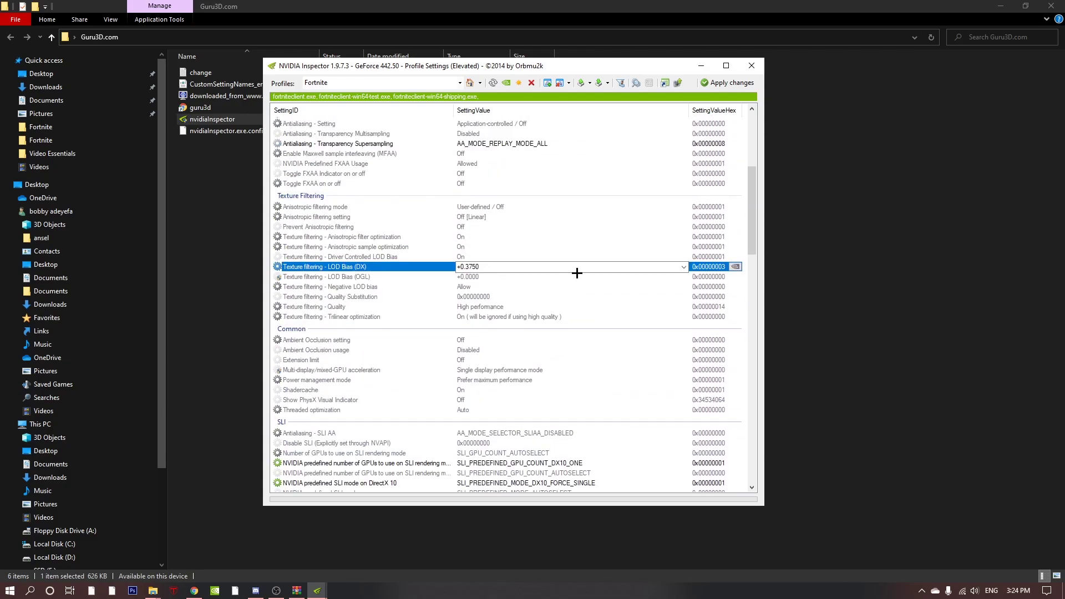
pyautogui.click(728, 82)
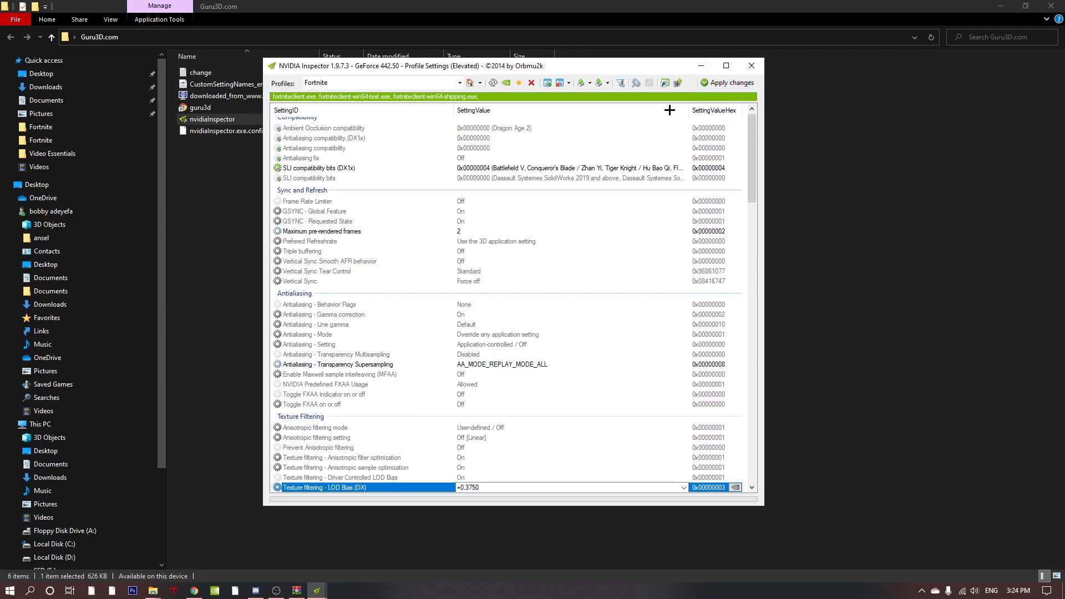
# - Close the Profile Settings, NVIDIA Inspector GPU info and Guru3D.com folder windows
pyautogui.click(752, 66)
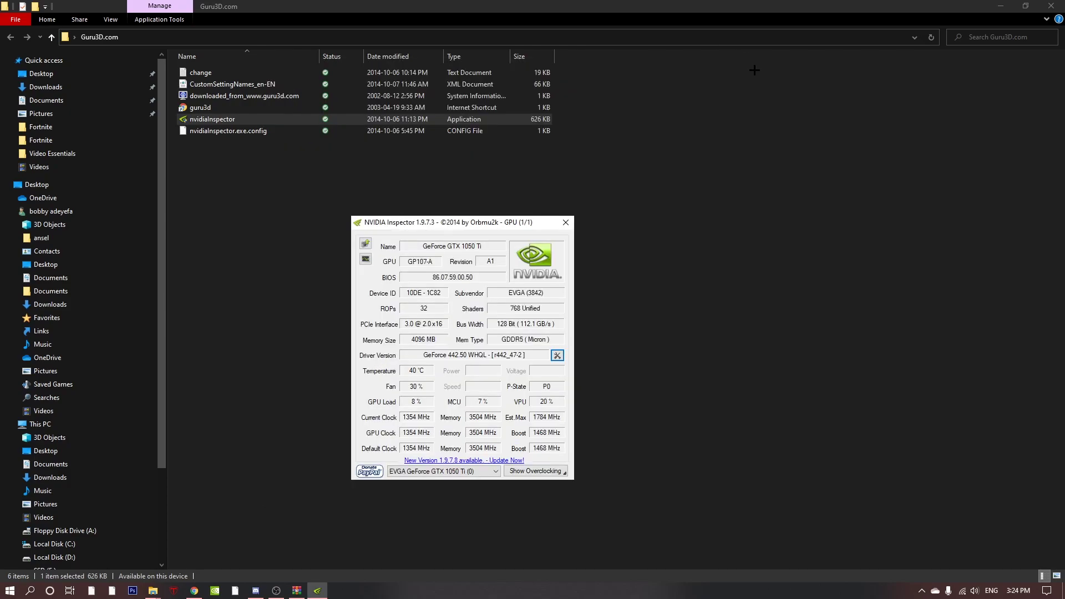
pyautogui.click(558, 222)
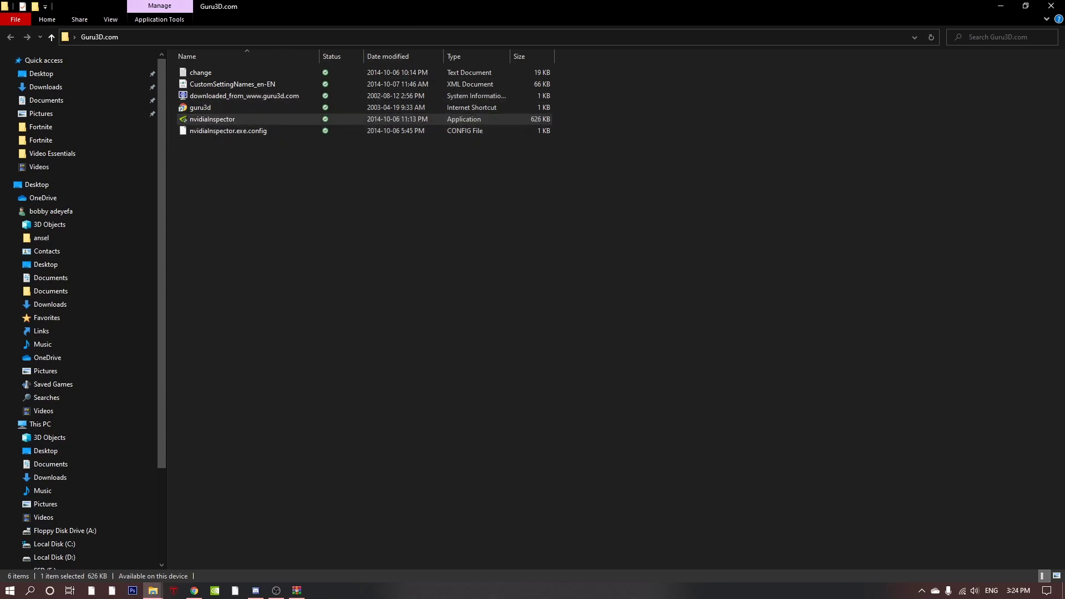
pyautogui.click(1051, 5)
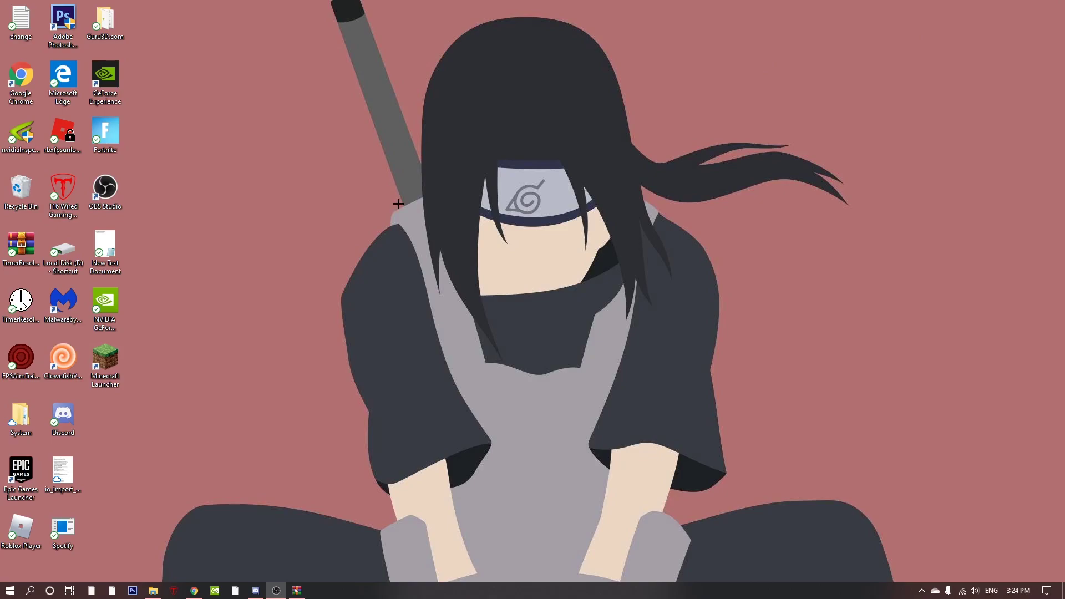
pyautogui.moveTo(458, 119); pyautogui.dragTo(569, 140)
# - Open the %temp% folder from the Run box
pyautogui.press('super+r')
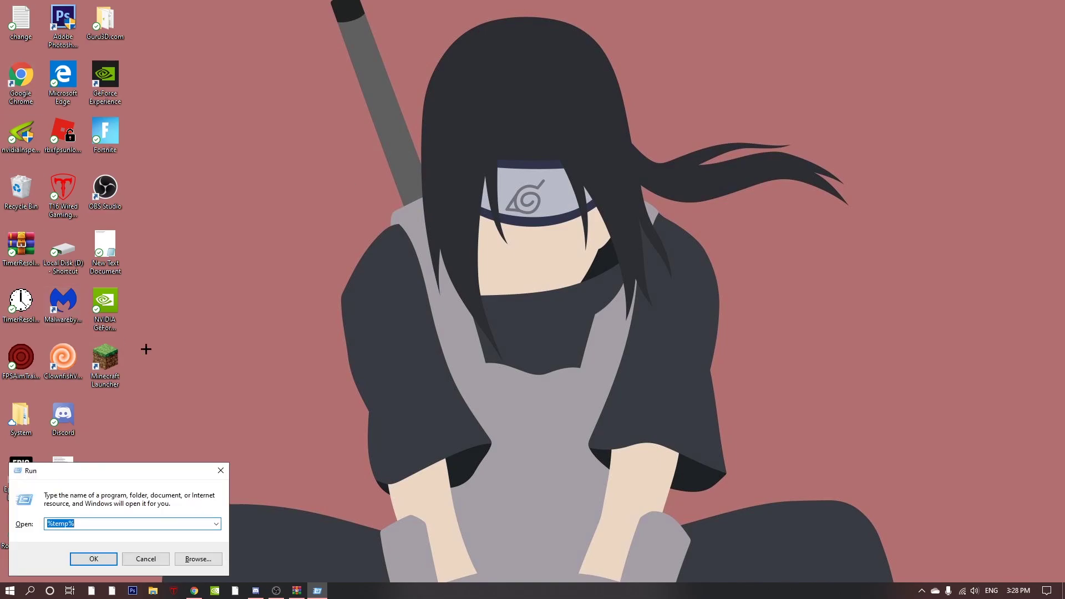
pyautogui.moveTo(83, 523)
pyautogui.mouseDown()
pyautogui.moveTo(58, 526)
pyautogui.moveTo(67, 524)
pyautogui.mouseUp()
pyautogui.click(94, 559)
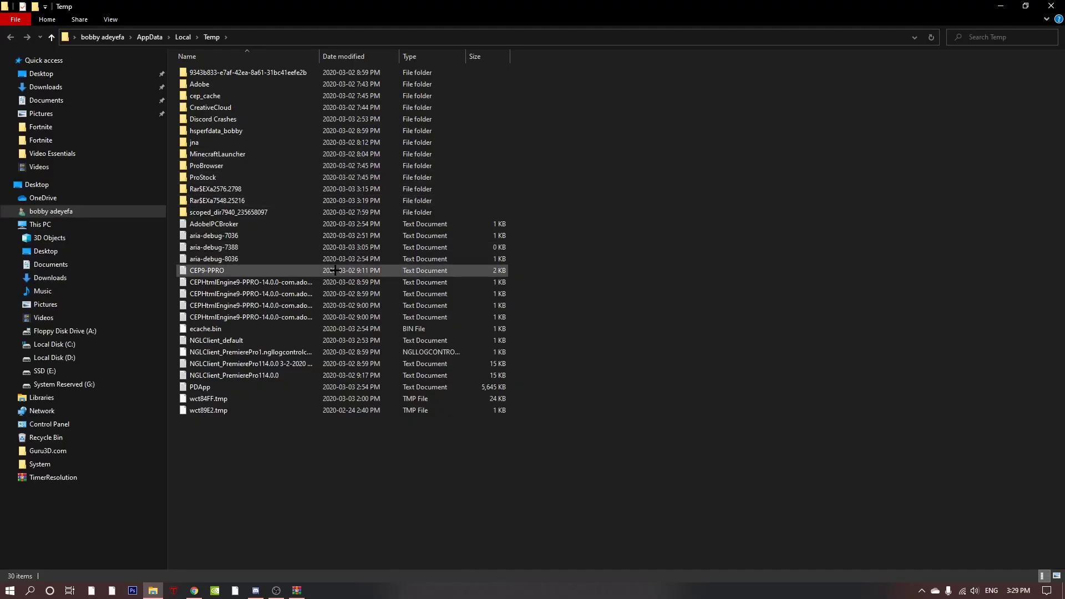
# - Delete everything in the Temp folder, skipping all files still in use
pyautogui.hotkey('ctrl', 'a')
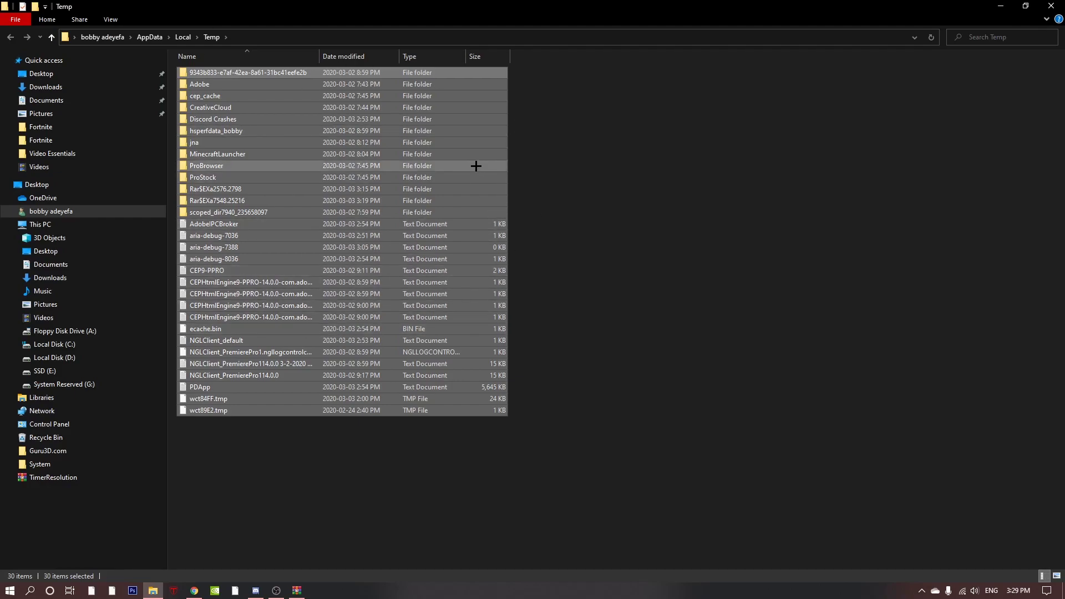
pyautogui.rightClick(308, 234)
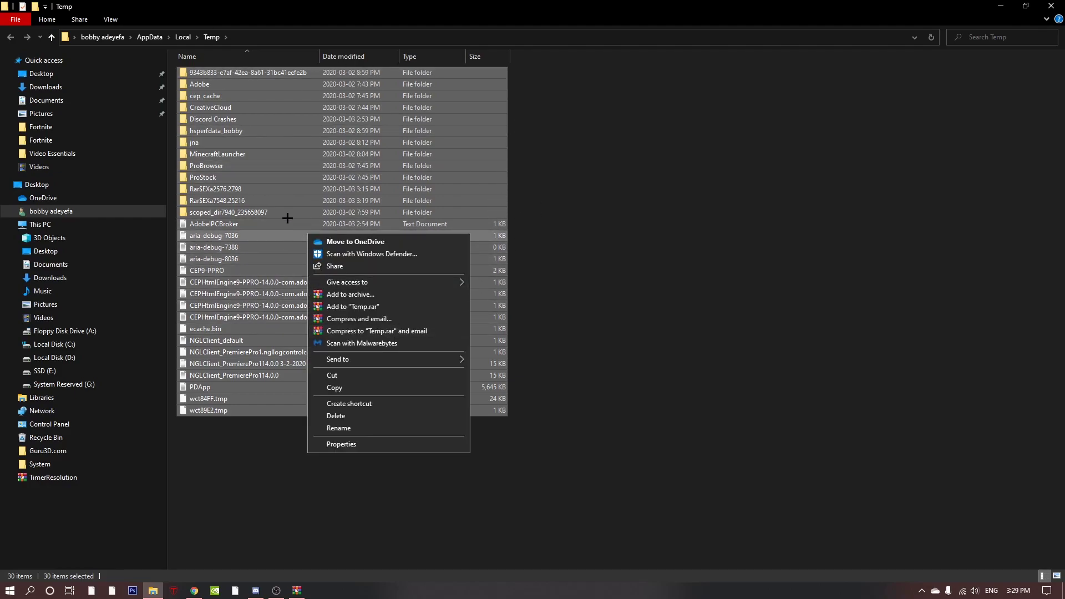
pyautogui.click(344, 420)
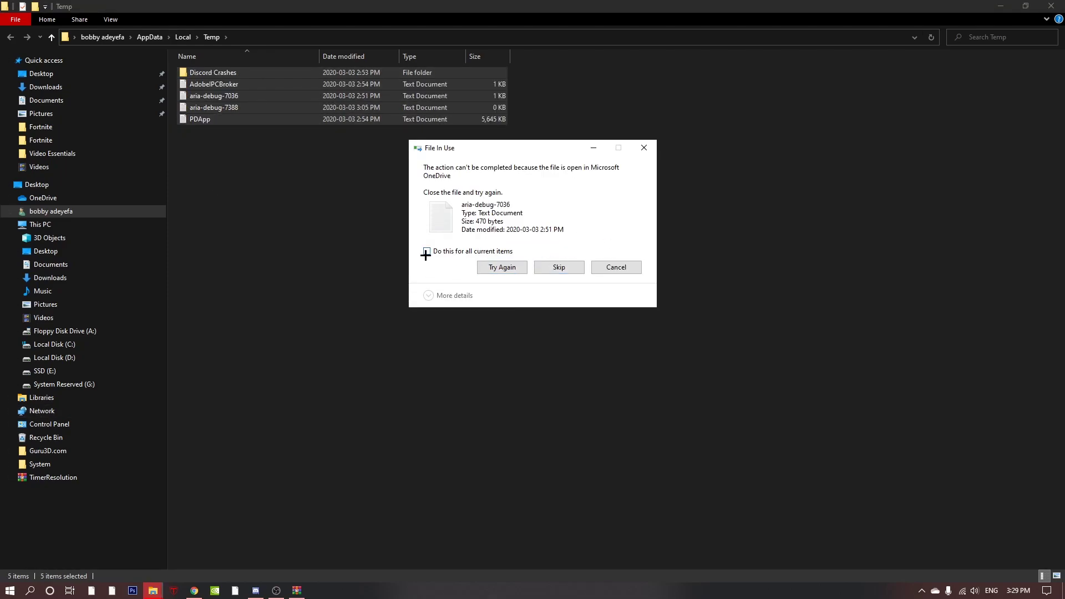
pyautogui.click(571, 268)
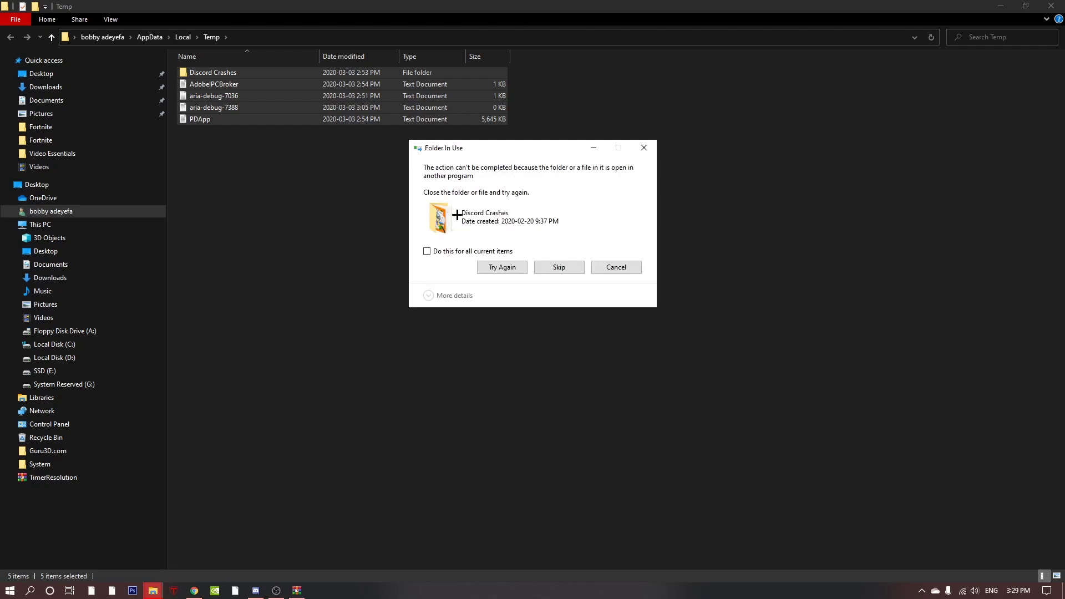
pyautogui.click(427, 252)
pyautogui.click(556, 266)
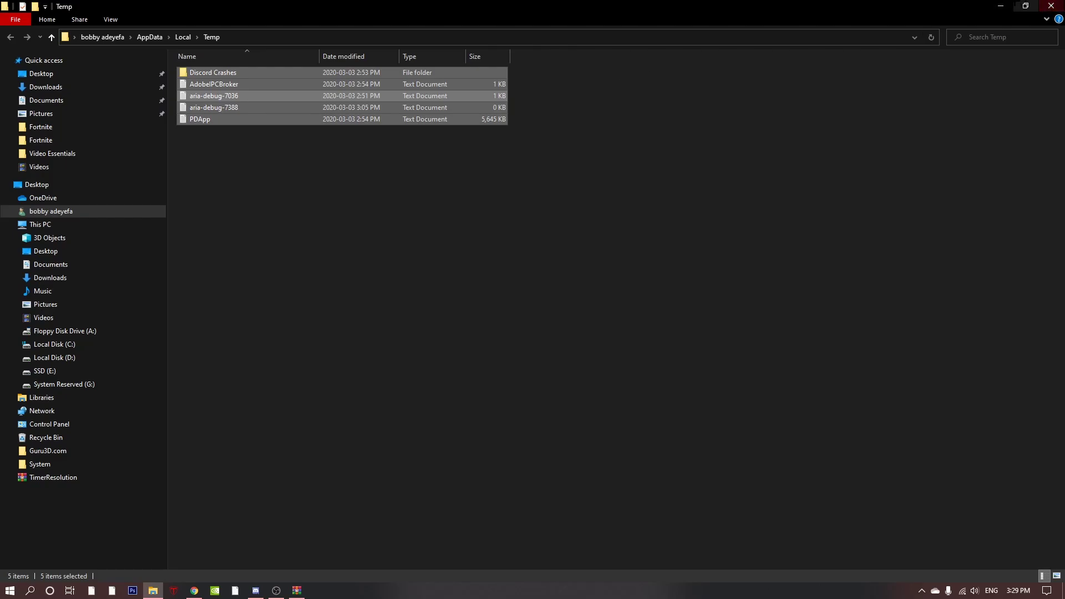
# - Empty the Recycle Bin, permanently deleting its 33 items
pyautogui.click(1051, 6)
pyautogui.rightClick(12, 194)
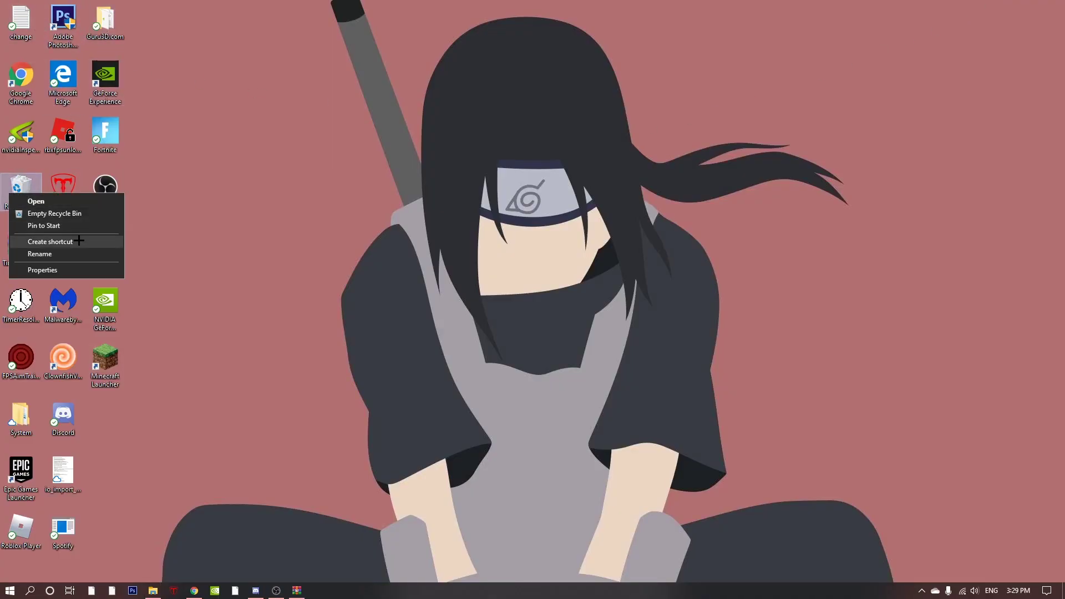
pyautogui.click(114, 215)
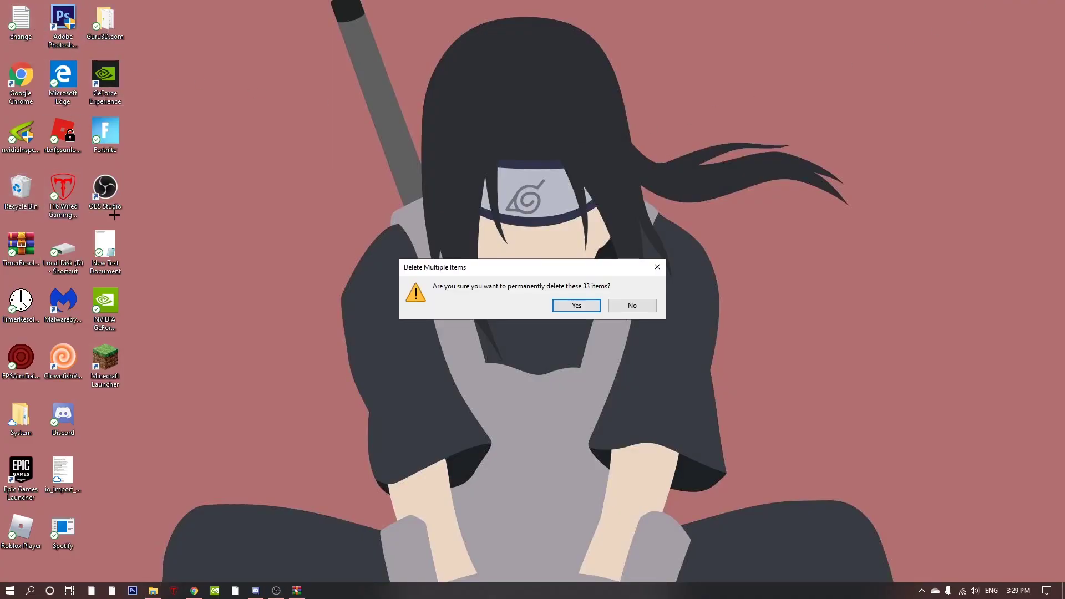
pyautogui.click(576, 305)
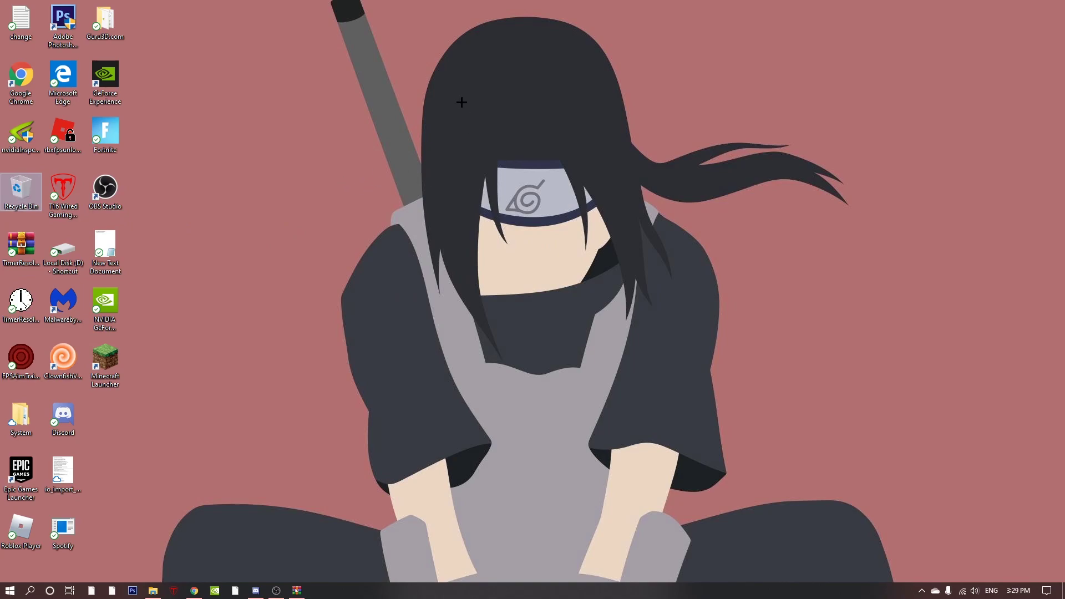